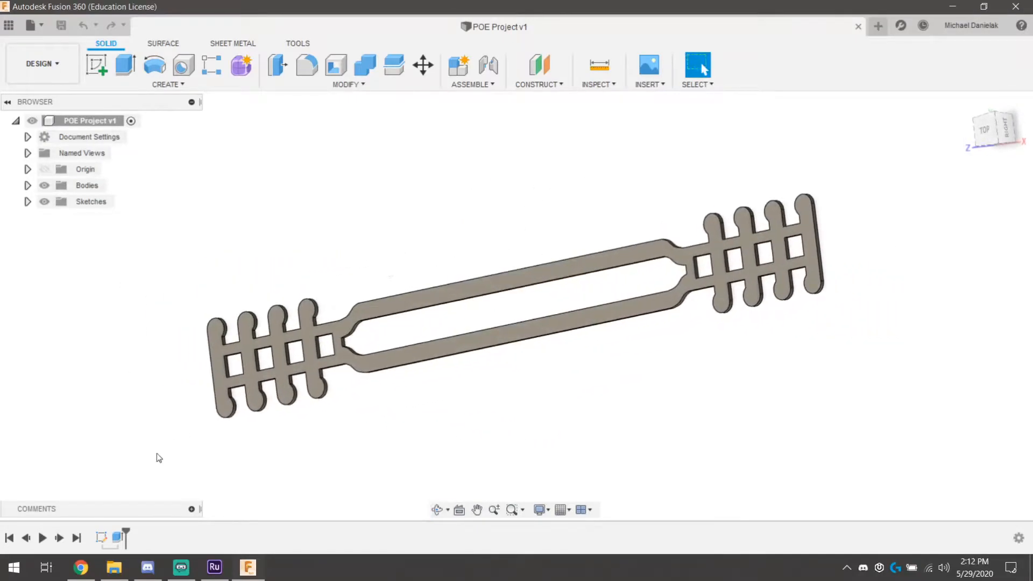
Switch to Chrome to view the mask holder reference images, and return to Fusion 360 to view the finished POE Project model.
left_click(86, 566)
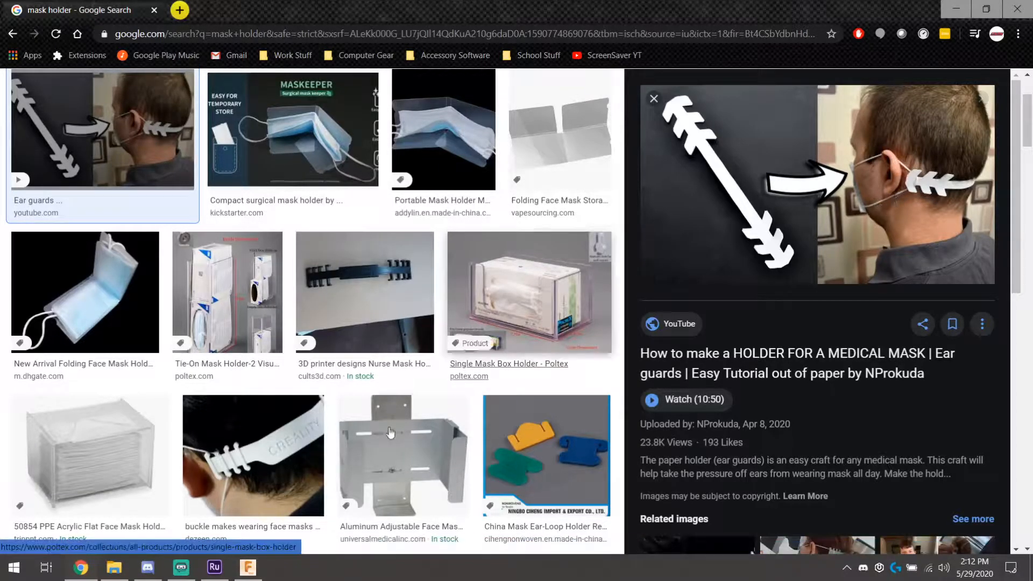
left_click(252, 454)
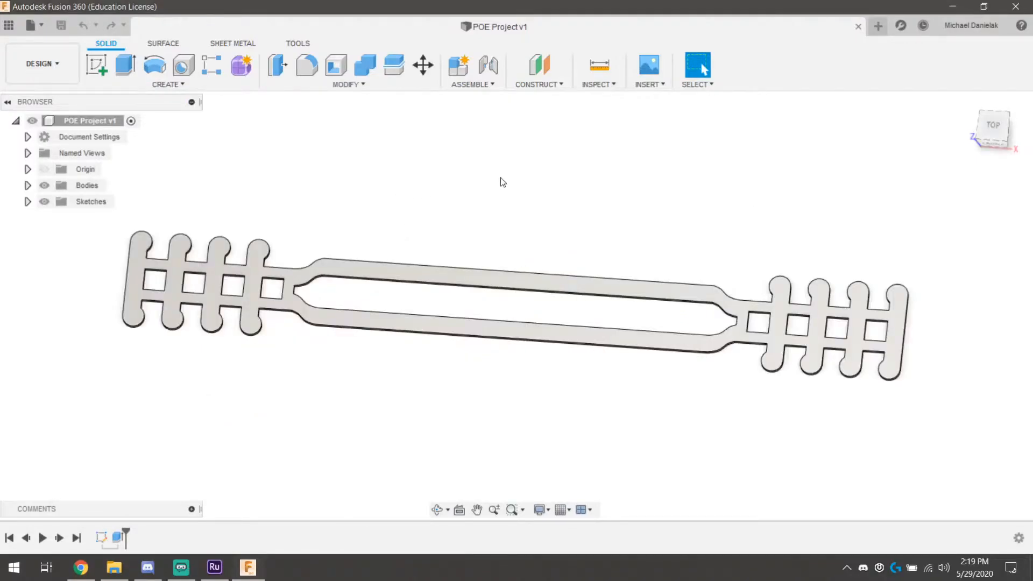
middle_click_drag(442, 215, 465, 261, "shift")
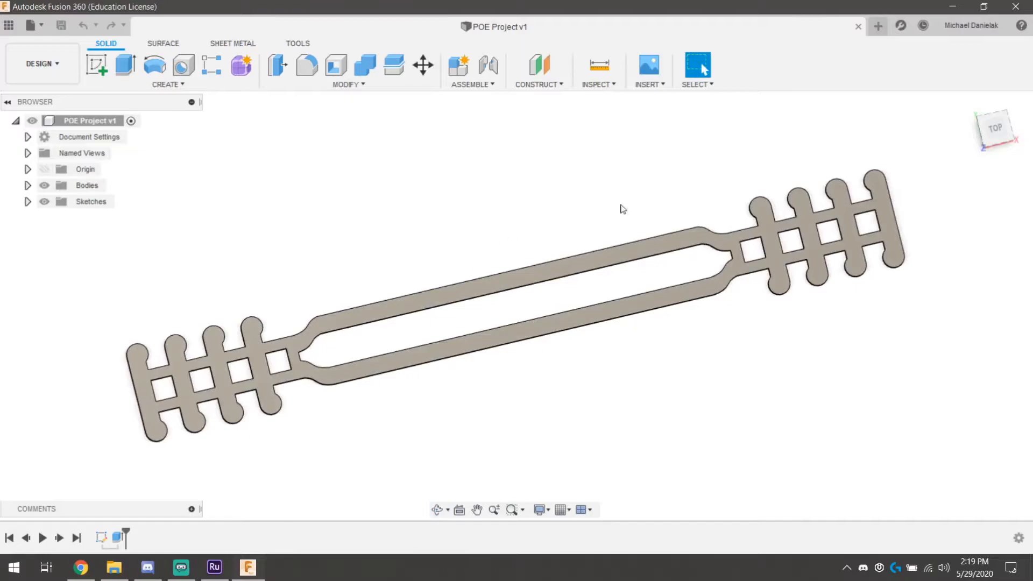
Create a new empty design beside the POE Project v1 document.
left_click(878, 26)
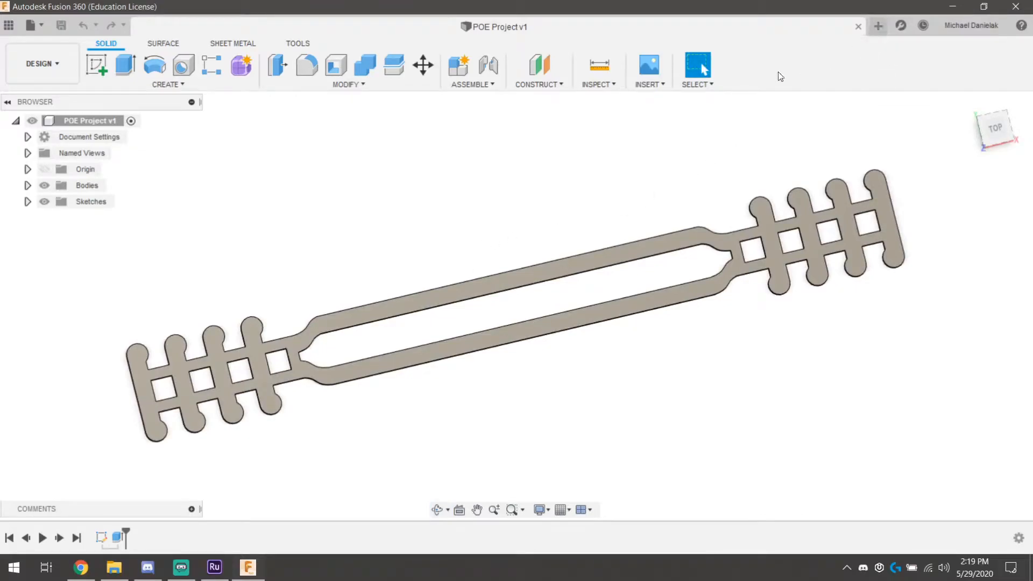
left_click(31, 26)
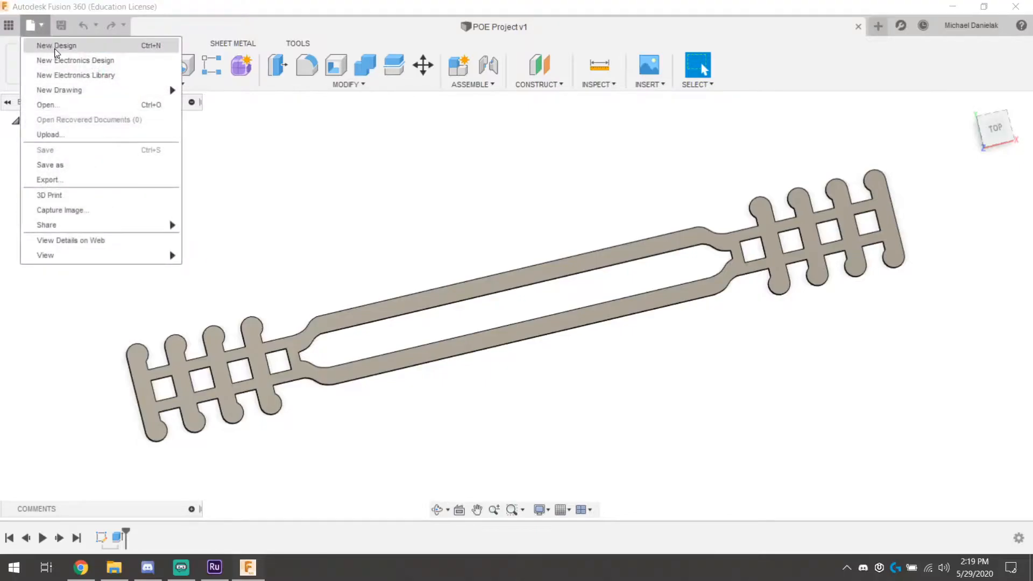
left_click(57, 46)
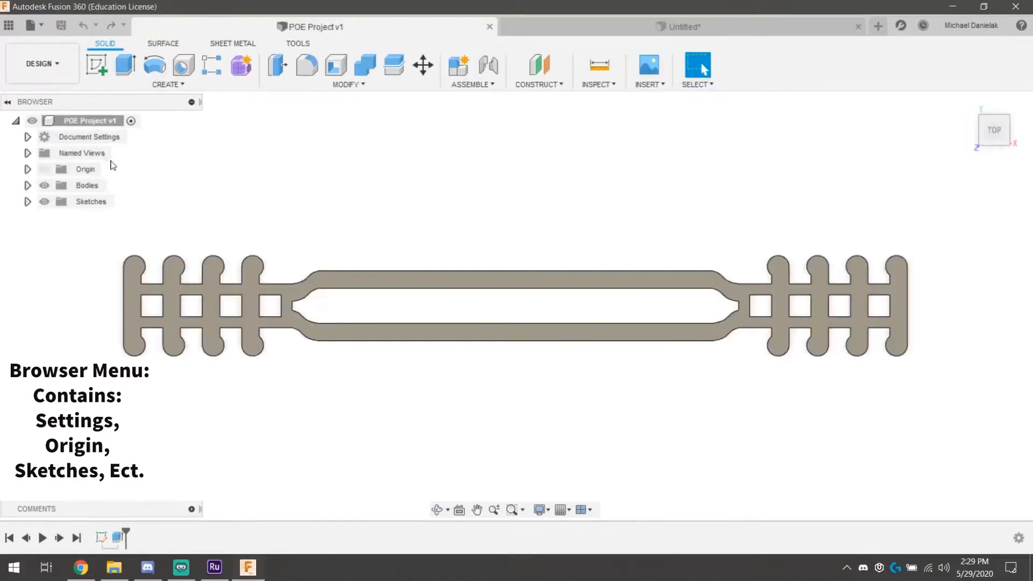
left_click(28, 201)
left_click(27, 201)
left_click(28, 185)
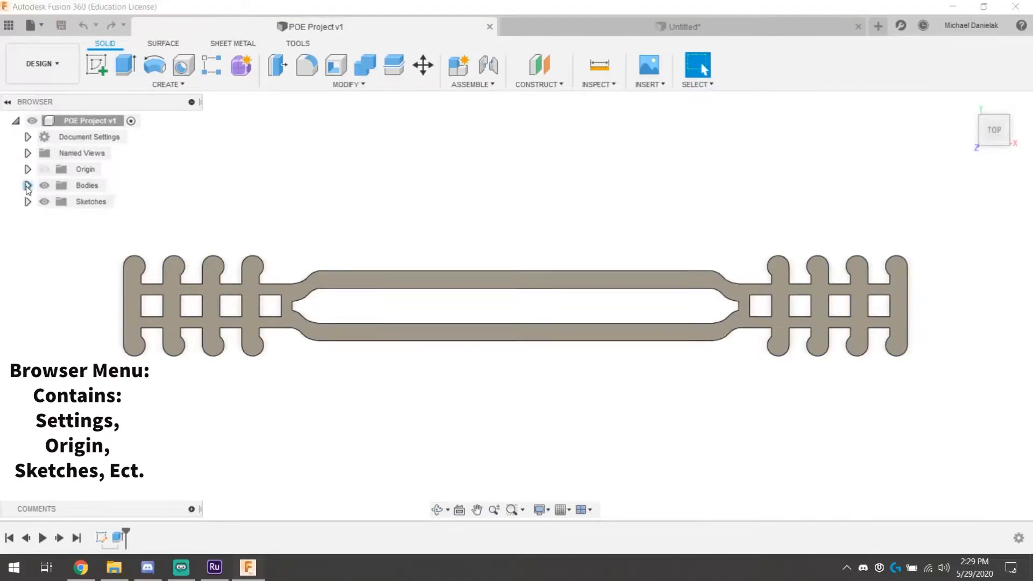
left_click(28, 185)
left_click(8, 102)
left_click(8, 102)
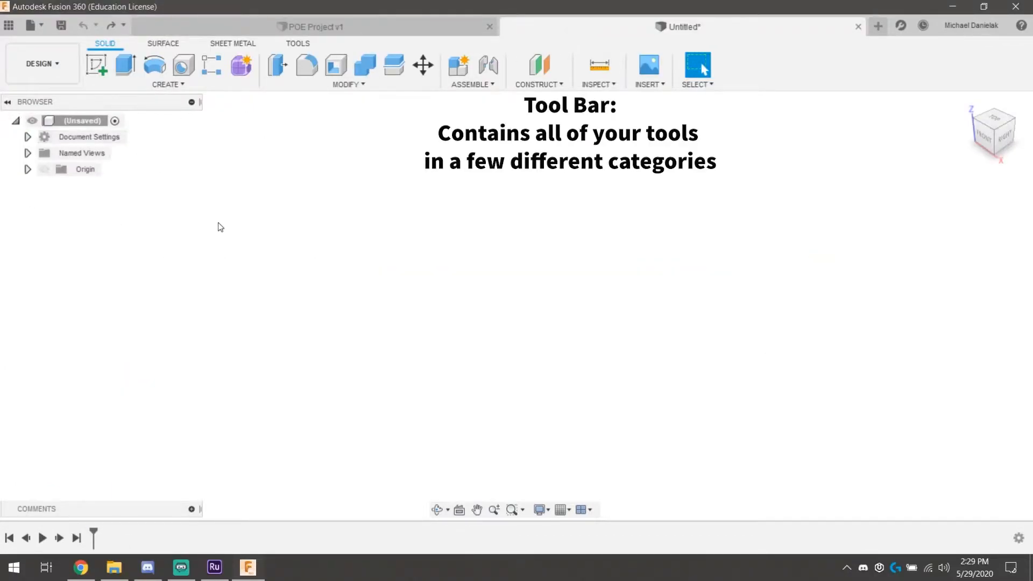
left_click(348, 85)
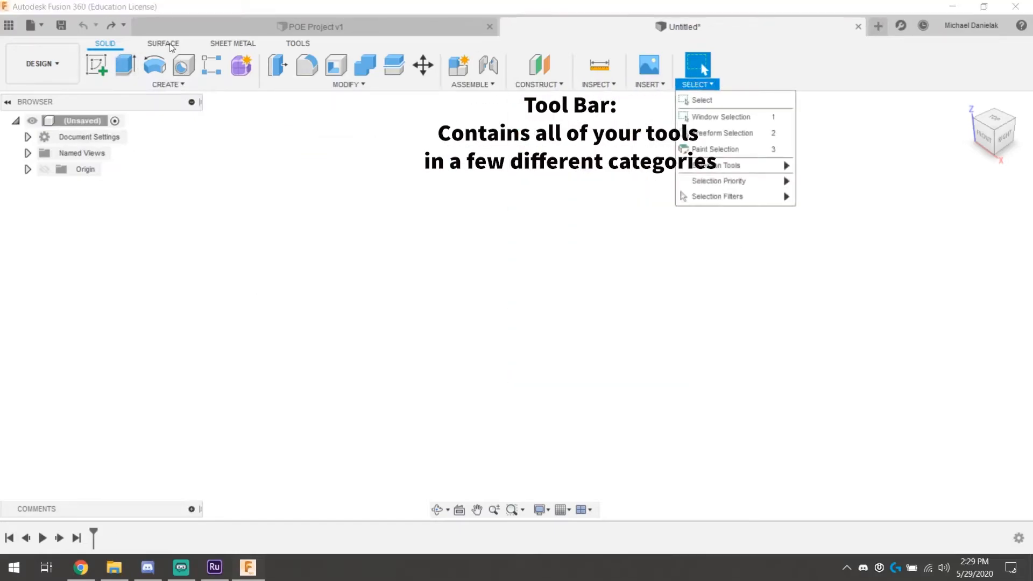
left_click(235, 43)
left_click(105, 43)
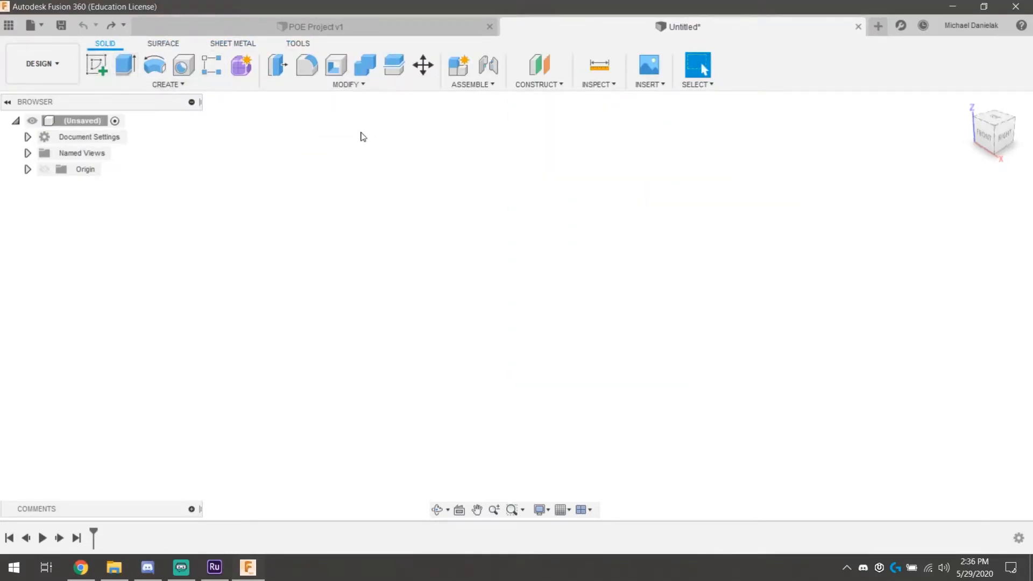
Start a new sketch on the horizontal origin plane of the untitled design.
left_click(98, 65)
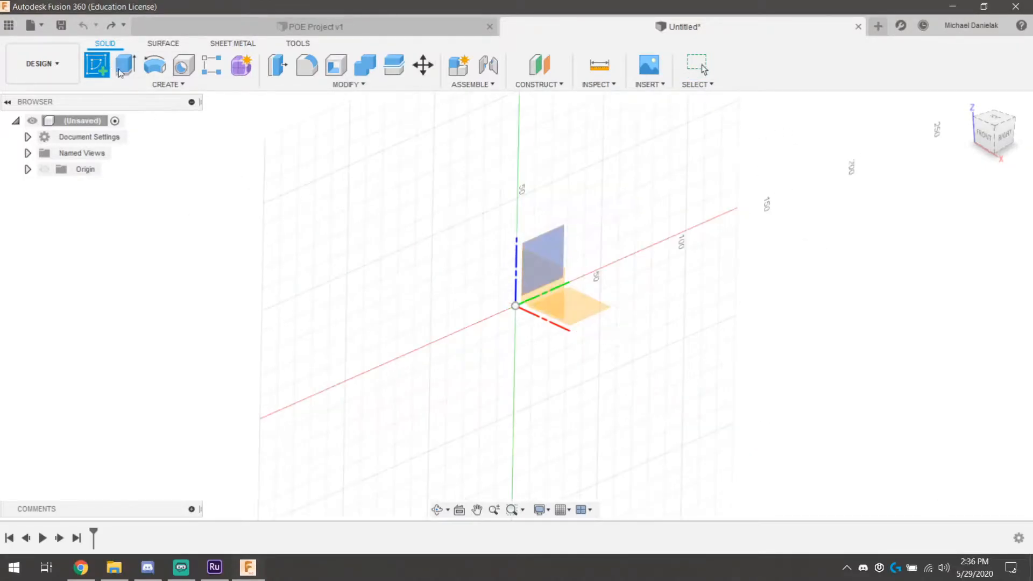
left_click(583, 307)
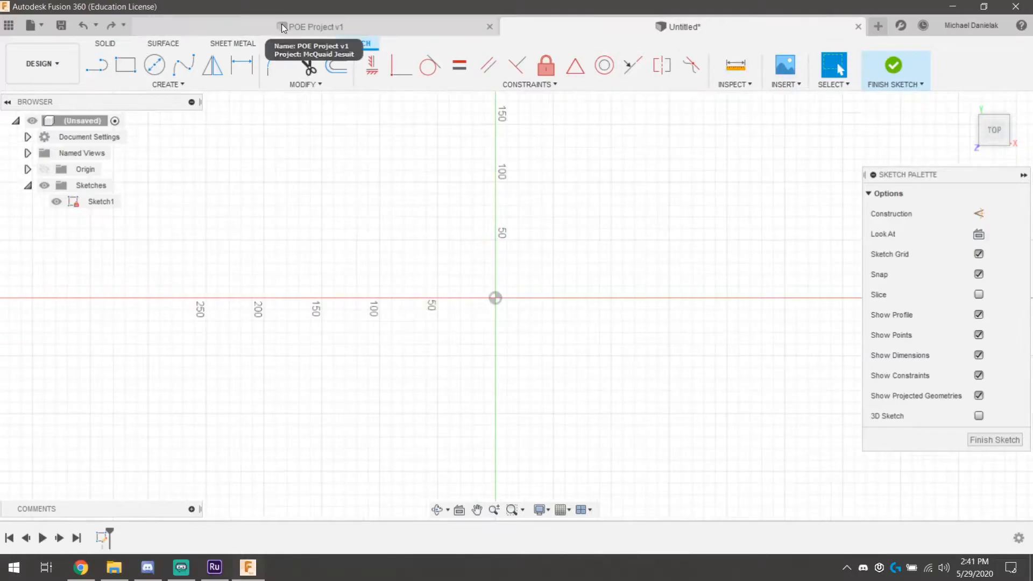
In the POE Project v1 design, measure the distance between the two long inner edges of the central slot.
left_click(249, 24)
middle_click_drag(405, 249, 601, 101)
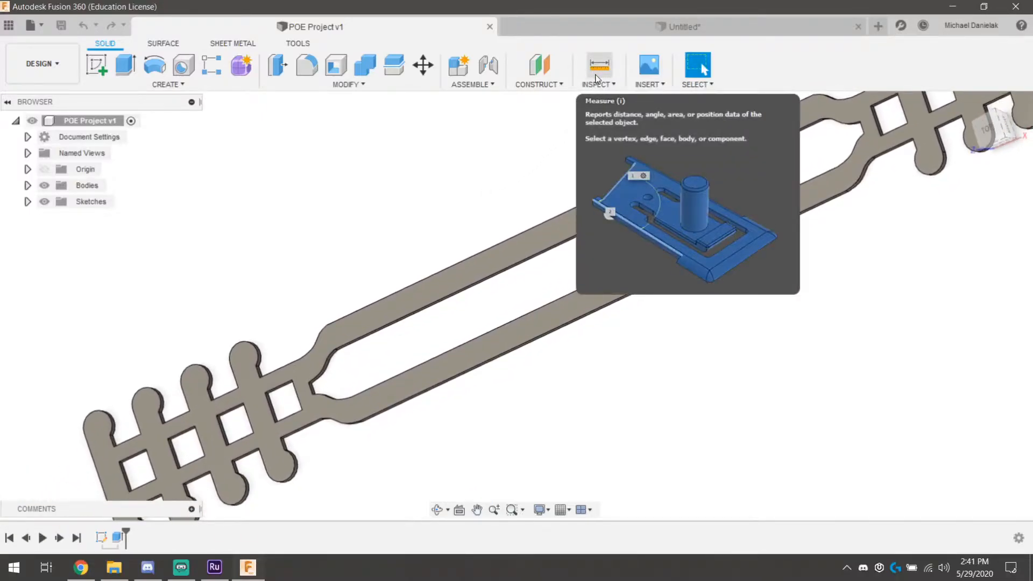
left_click(595, 79)
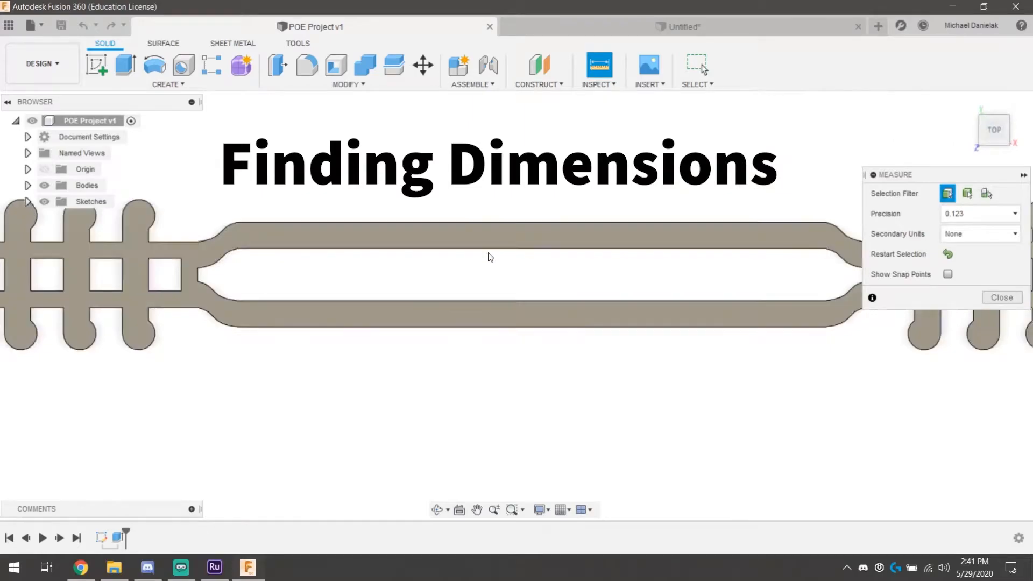
left_click(488, 248)
left_click(483, 300)
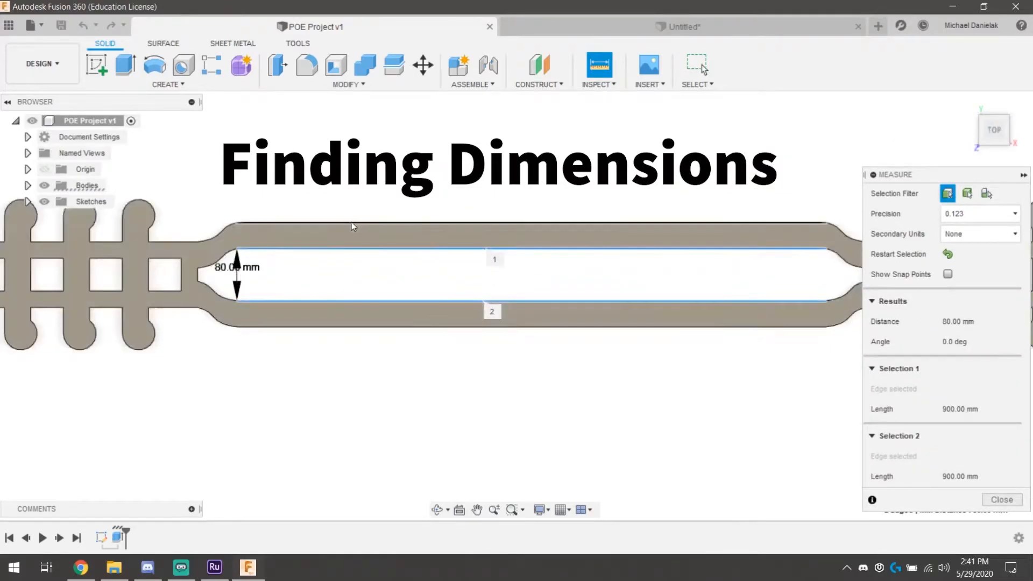
key("Escape")
Measure the long outer edge of the strap's upper bar.
left_click(603, 74)
left_click(416, 221)
key("Escape")
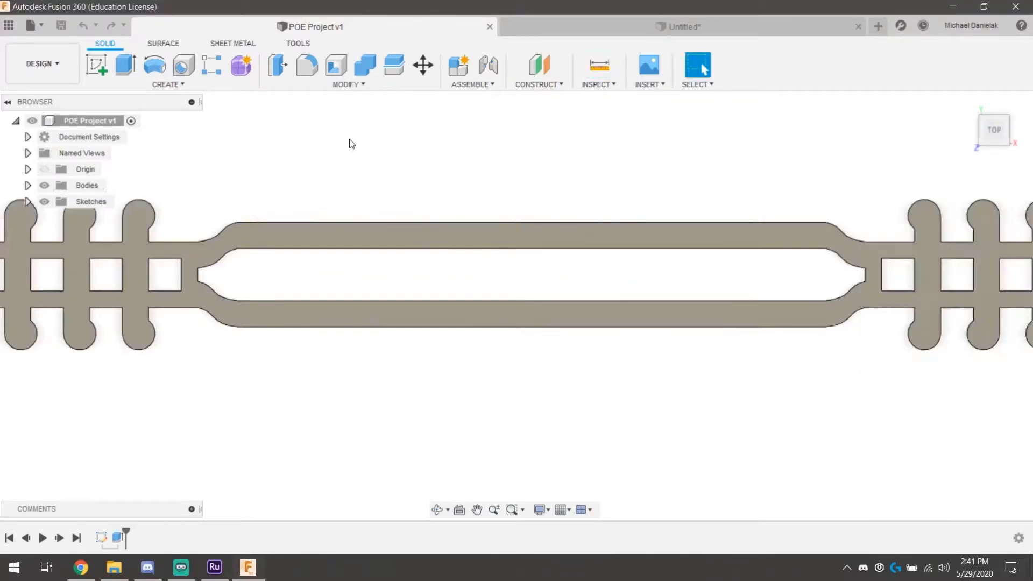
Measure the strap's thickness between the two long edges on the inner side face of the upper bar.
left_click(599, 65)
middle_click_drag(514, 279, 488, 141, "shift")
scroll(461, 274, "up", 3)
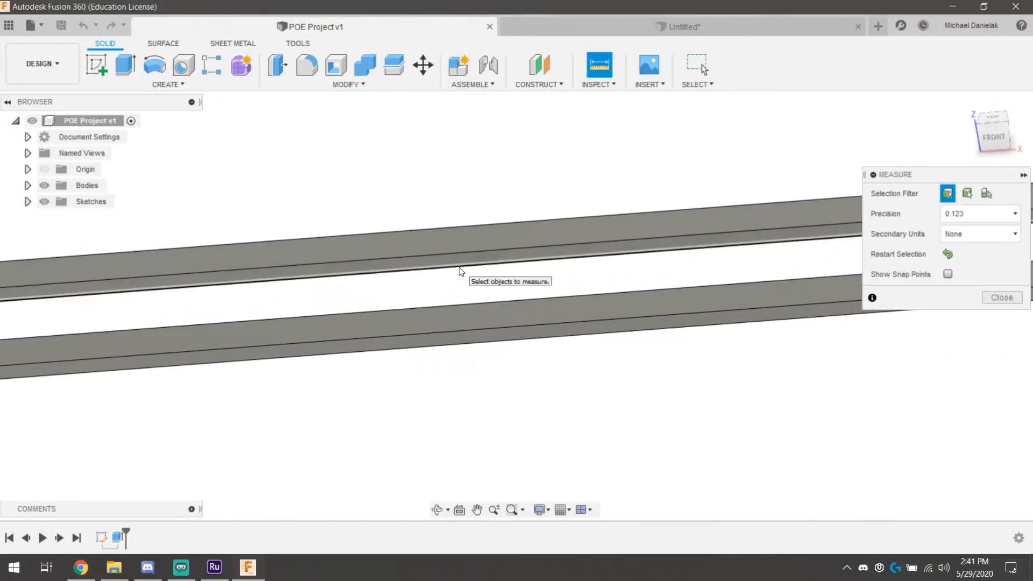
left_click(460, 266)
left_click(520, 251)
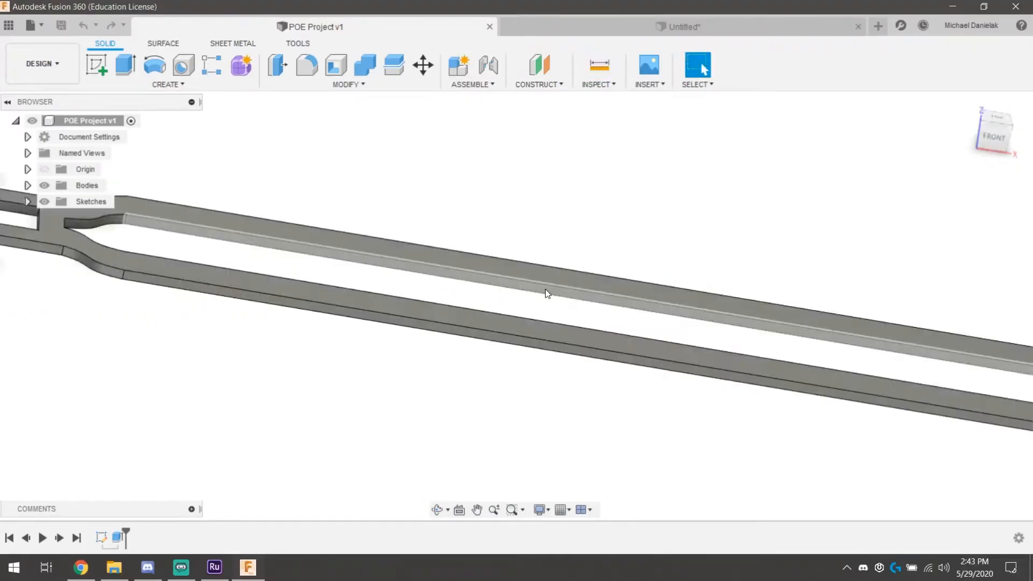
Back in the untitled design's sketch, draw an 80 mm vertical construction line upward from the origin.
left_click(606, 27)
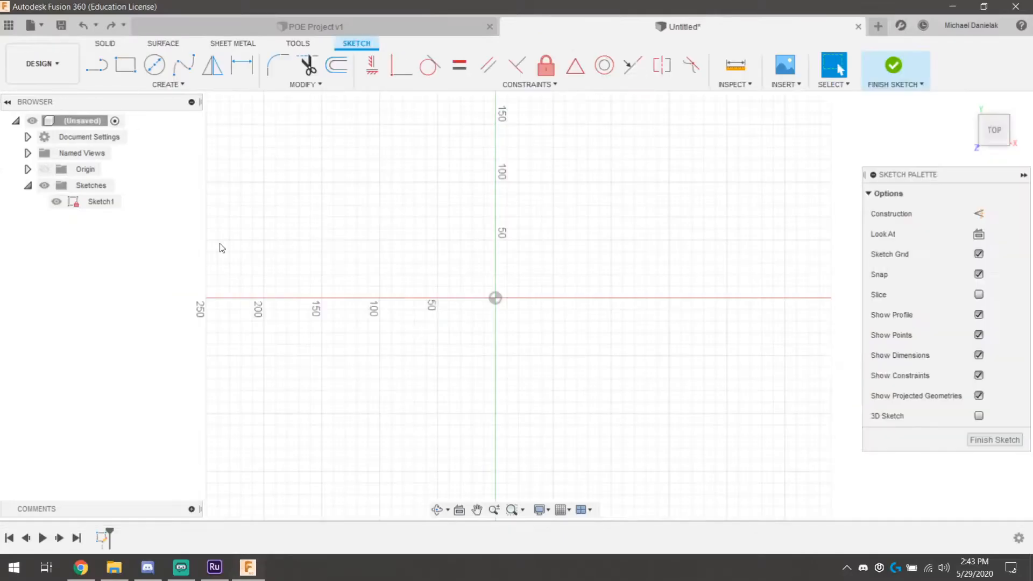
left_click(97, 68)
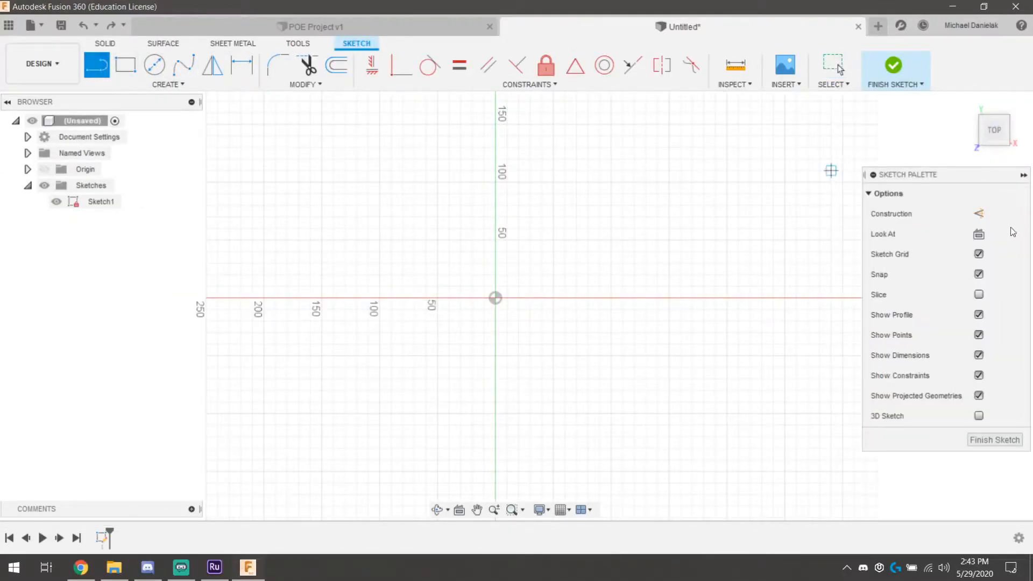
left_click(978, 213)
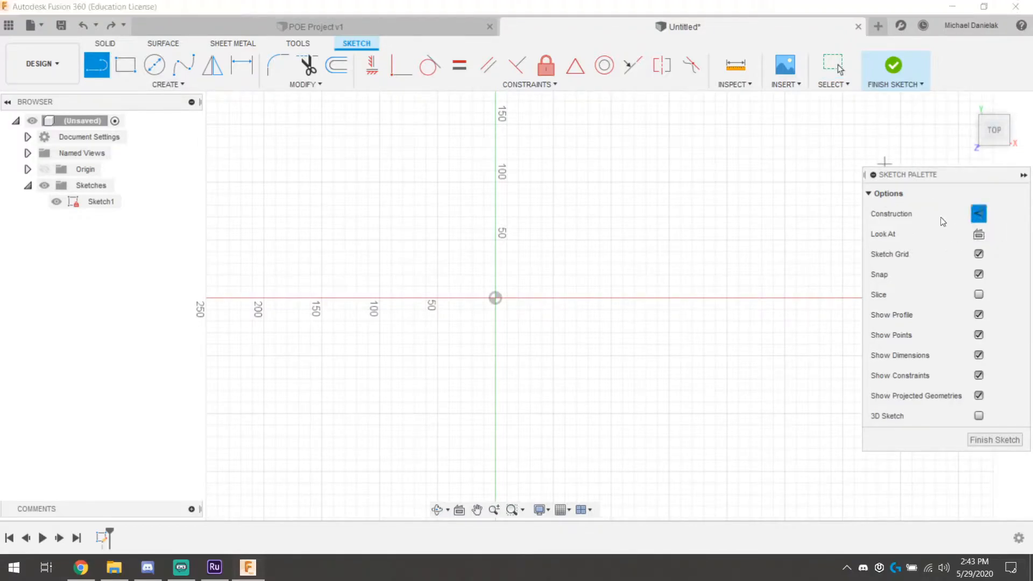
left_click(496, 297)
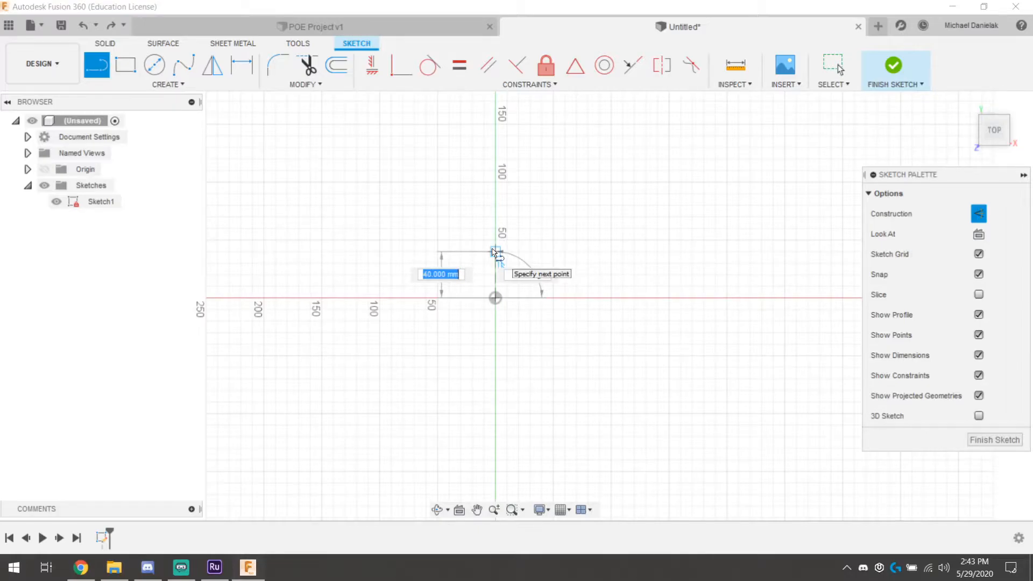
left_click(322, 27)
left_click(754, 27)
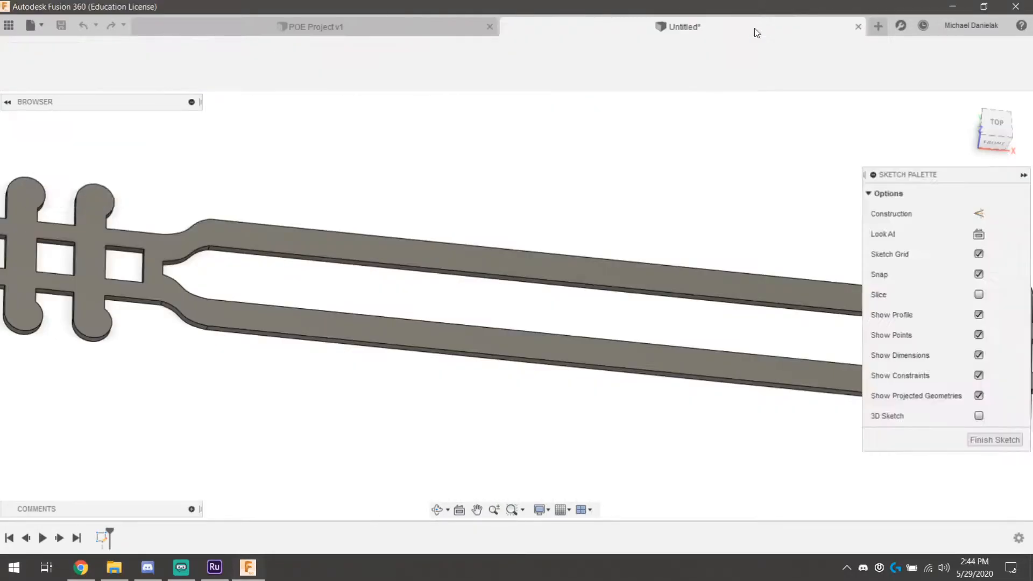
scroll(388, 157, "down", 2)
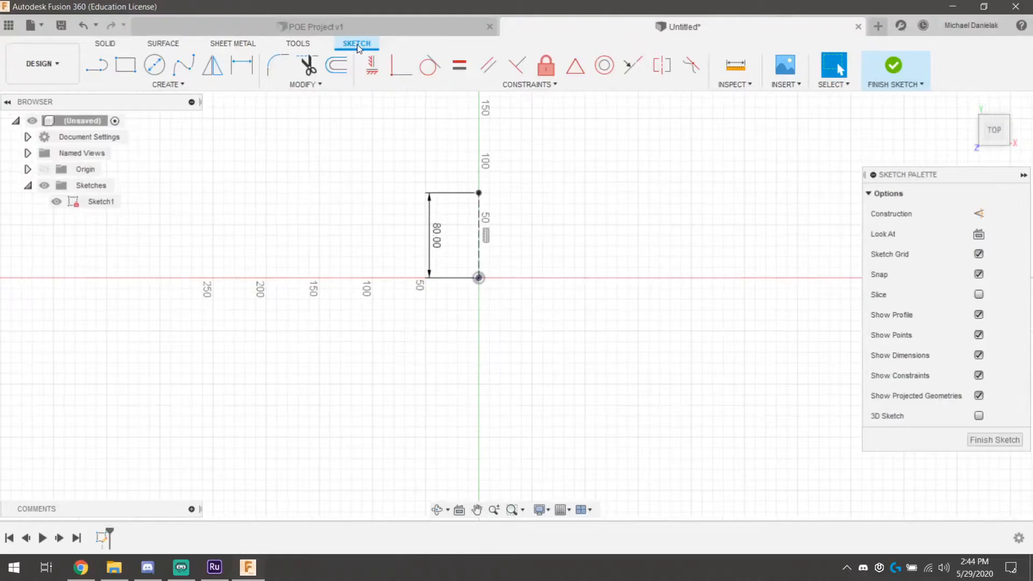
Draw a rectangle 450 mm long and 30 mm high starting at the upper end of the construction line.
middle_click_drag(429, 186, 408, 281)
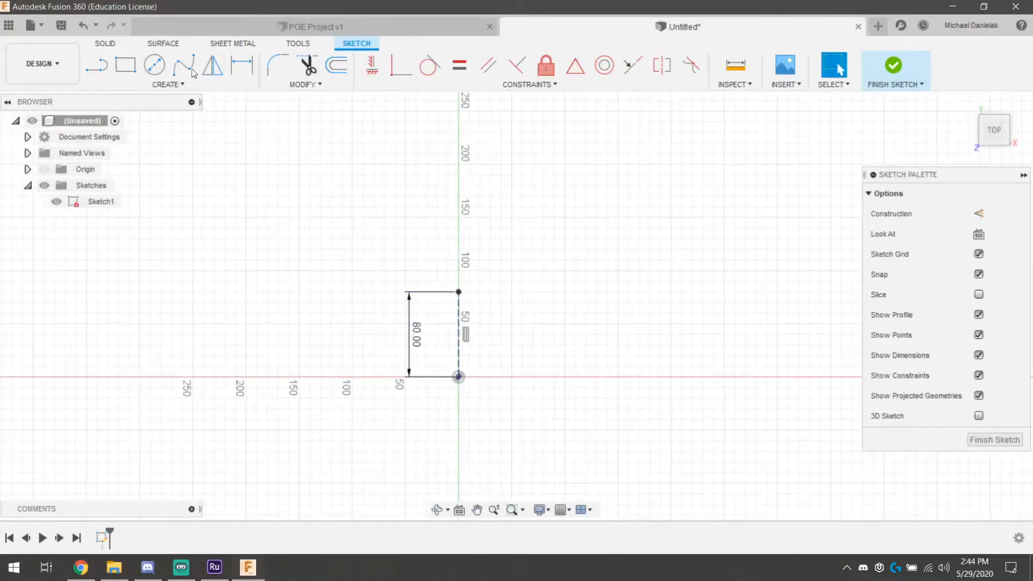
left_click(127, 67)
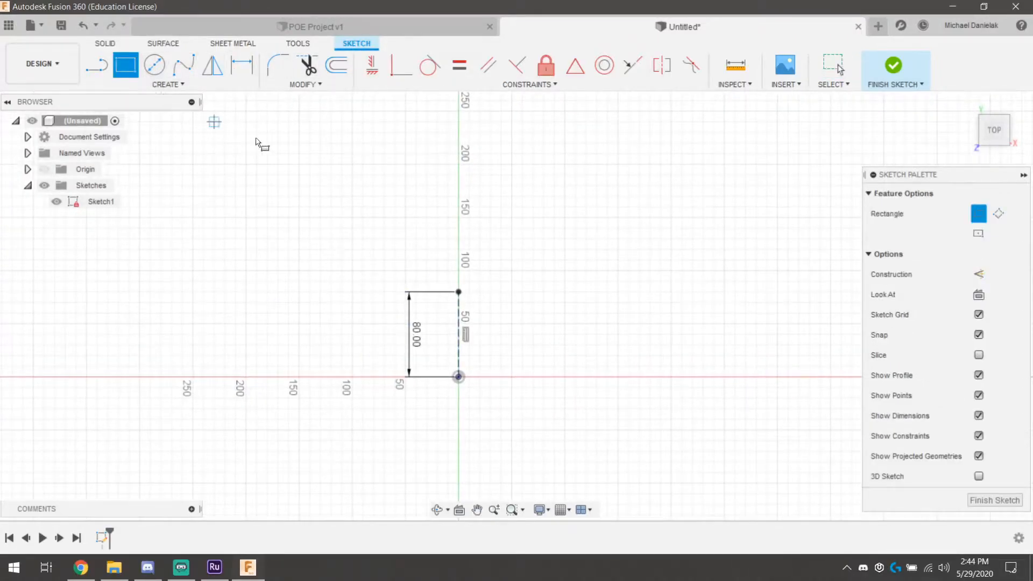
left_click(472, 286)
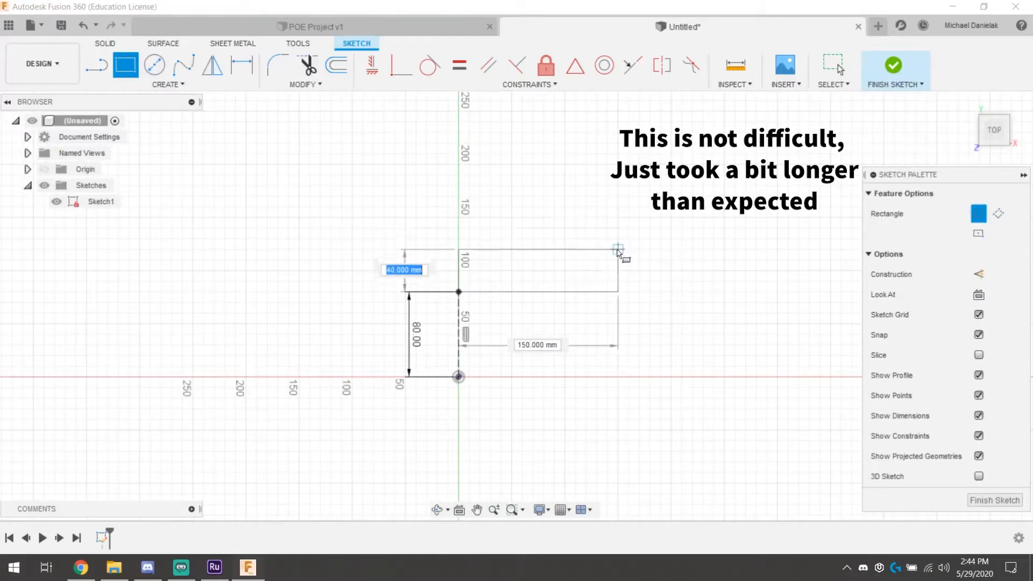
key("Tab")
type("450")
key("Tab")
key("Return")
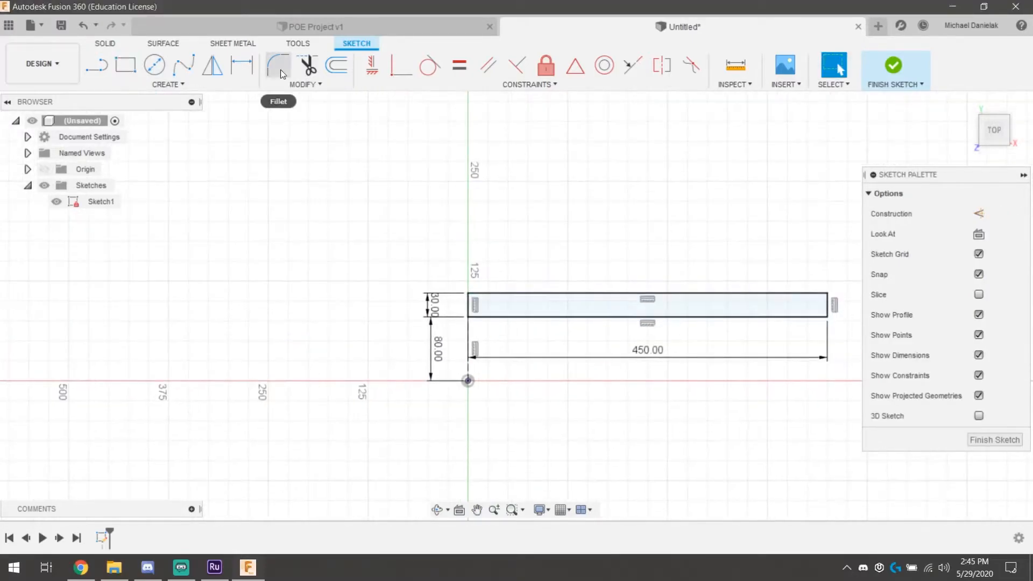
Mirror the rectangle's lines across the vertical construction line.
left_click(213, 65)
left_click(648, 321)
left_click(827, 305)
left_click(762, 214)
left_click(468, 350)
left_click(783, 237)
Draw a second rectangle 450 mm long and 30 mm high downward from the origin and mirror it across the vertical construction line.
middle_click_drag(543, 333, 539, 221)
left_click(125, 64)
left_click(463, 269)
type("3")
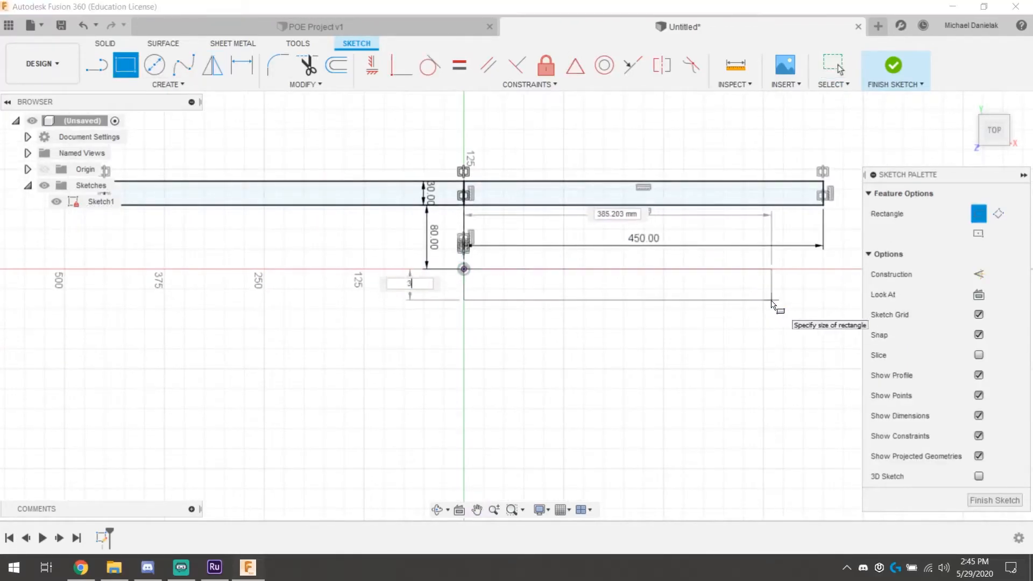
type("0")
key("Tab")
type("450")
key("Return")
left_click(213, 64)
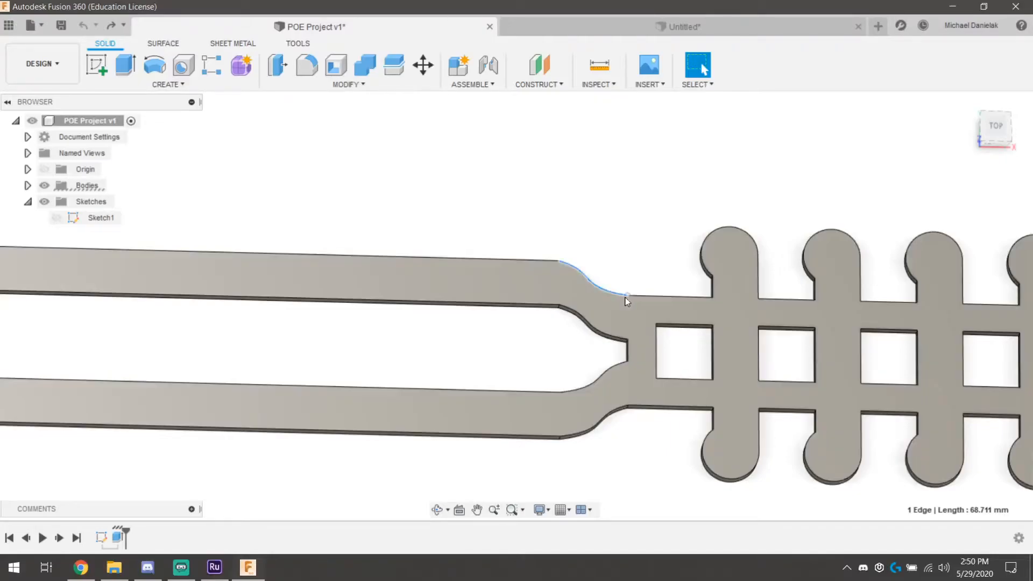
In the untitled design's sketch, draw an S-shaped fit point spline outward and down from the upper rectangle's upper outer corner.
left_click(682, 27)
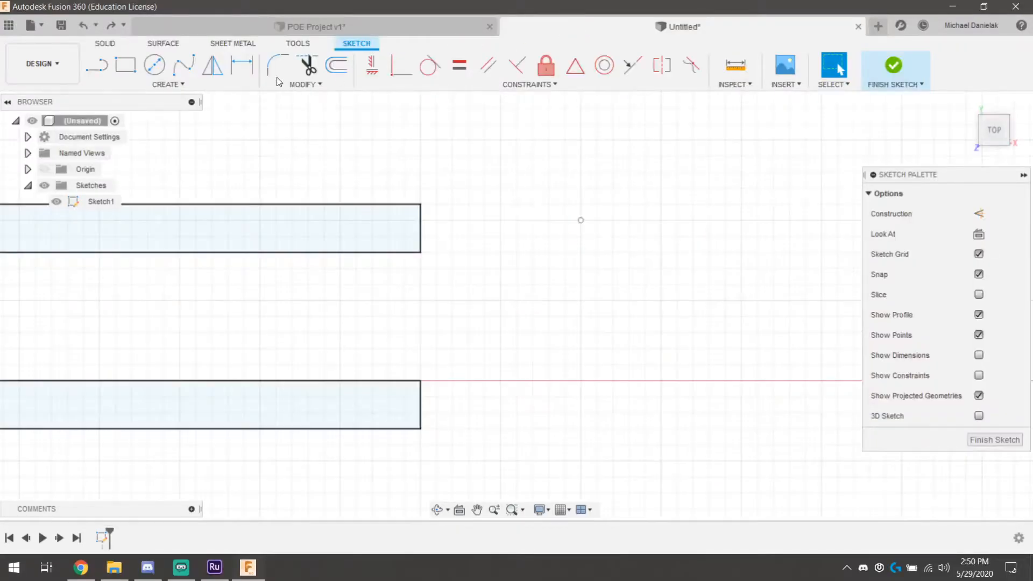
left_click(193, 66)
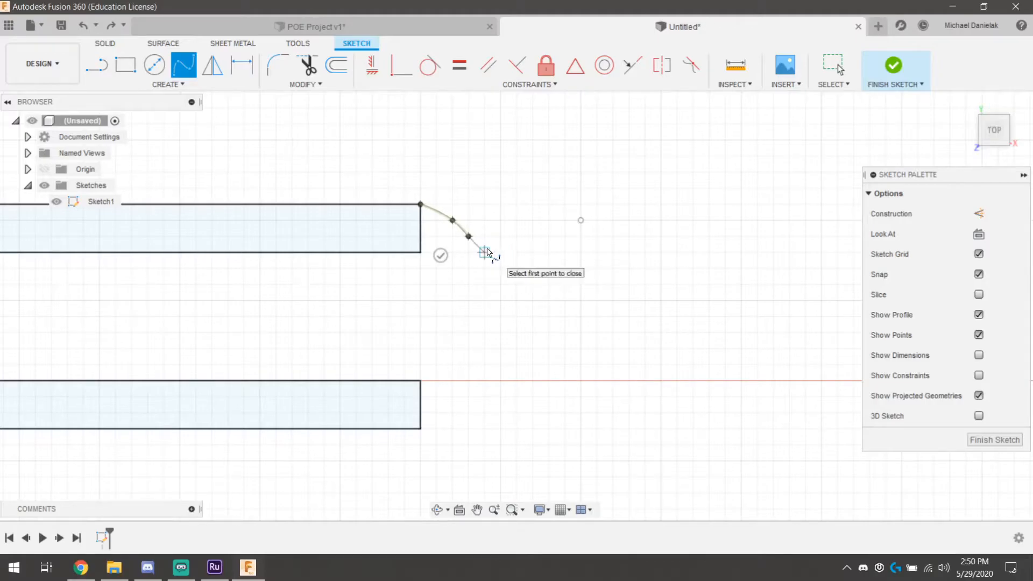
key("Escape")
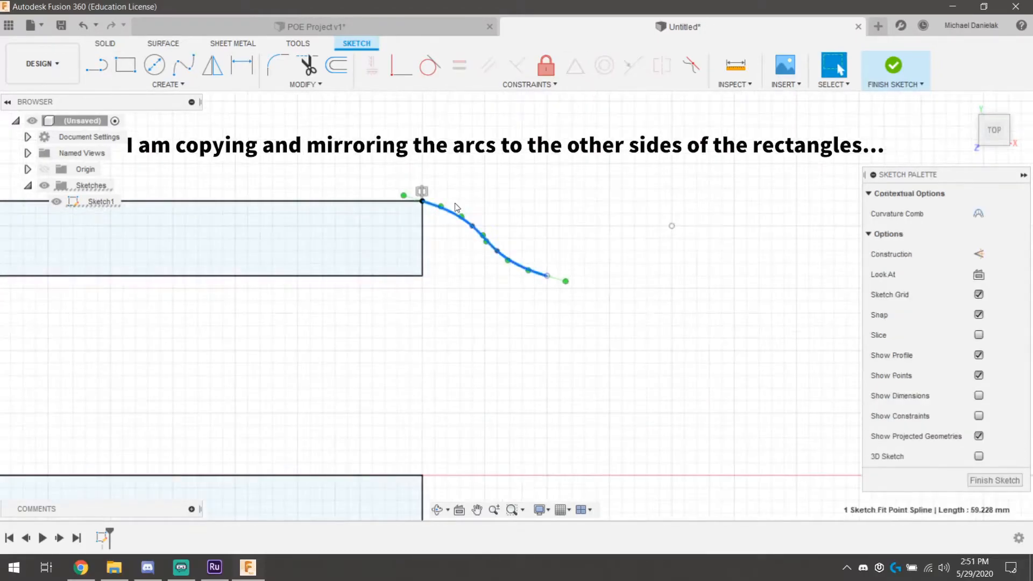
Copy the spline straight down to the same rectangle's lower outer corner.
key("m")
left_click_drag(484, 204, 480, 240)
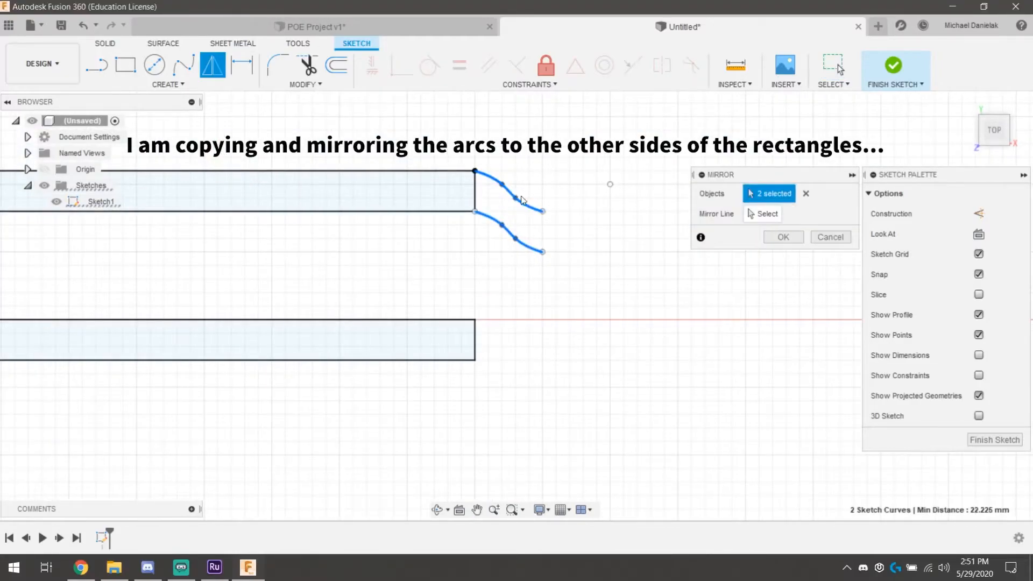
Mirror the two end splines of the upper rectangle across the vertical construction line to the strap's opposite end.
scroll(523, 201, "down", 3)
left_click(763, 214)
left_click(978, 355)
left_click(978, 376)
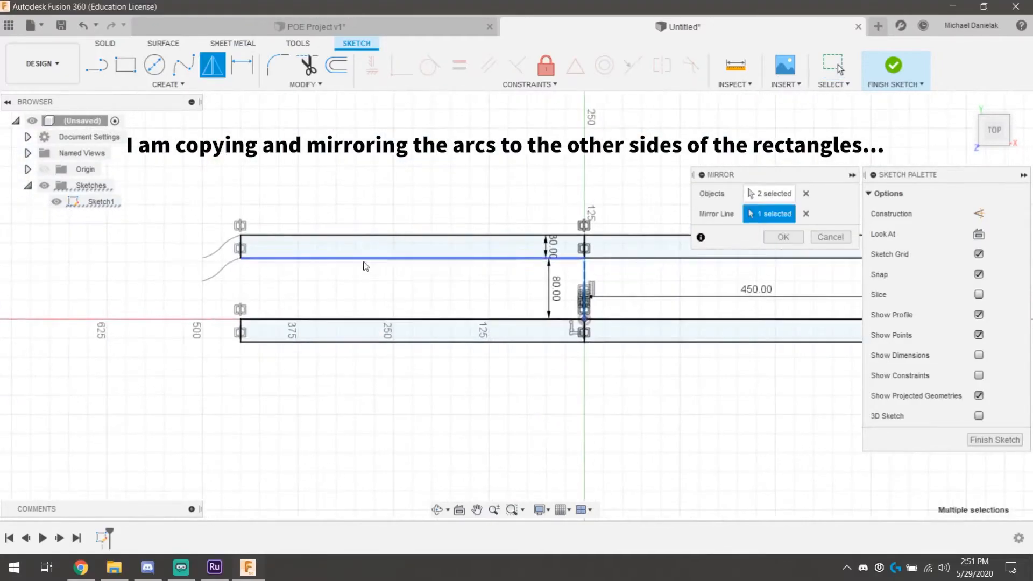
left_click(546, 264)
left_click(783, 237)
left_click(980, 355)
left_click(979, 375)
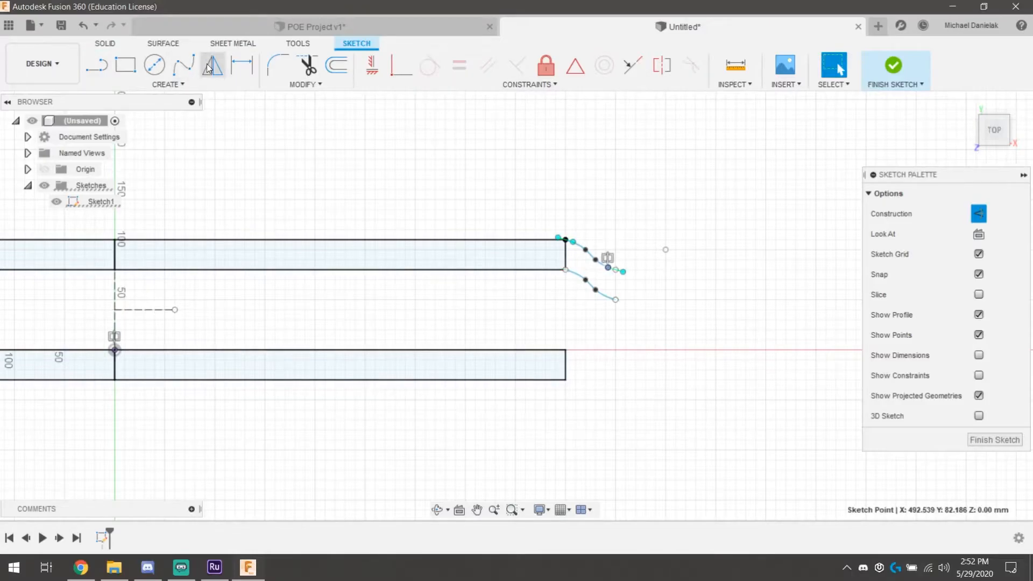
Mirror the upper rectangle's two end splines across the horizontal construction line onto the end of the lower rectangle.
left_click(212, 66)
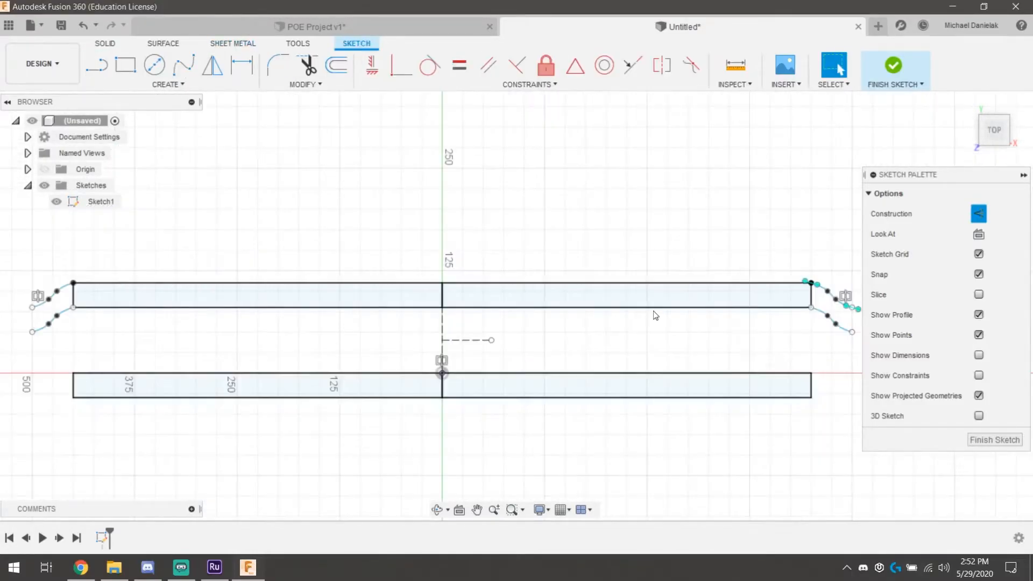
middle_click_drag(828, 277, 417, 210)
scroll(416, 210, "up", 4)
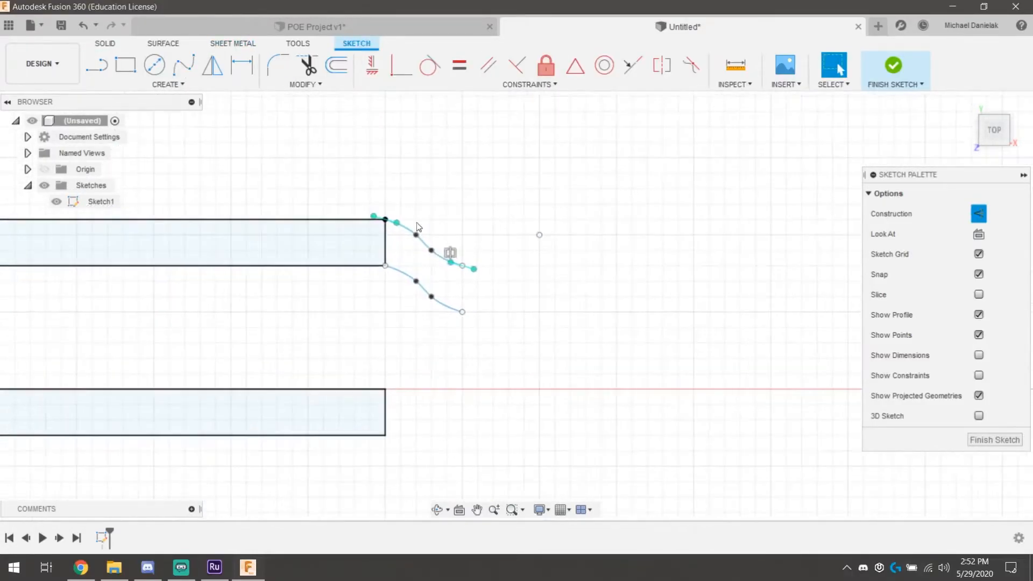
left_click(427, 251)
left_click(422, 296, "ctrl")
left_click(212, 65)
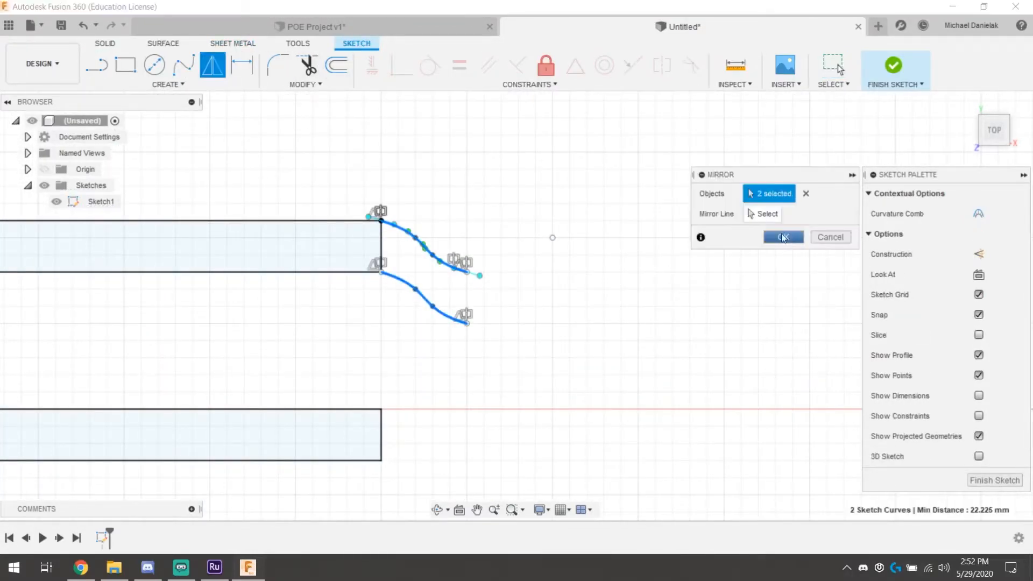
left_click(765, 214)
scroll(320, 263, "down", 4)
left_click(344, 308)
middle_click_drag(180, 272, 390, 244)
left_click(783, 237)
scroll(699, 259, "down", 1)
Mirror the lower rectangle's lower end spline across the vertical construction line to the opposite end.
left_click(213, 66)
left_click(605, 299)
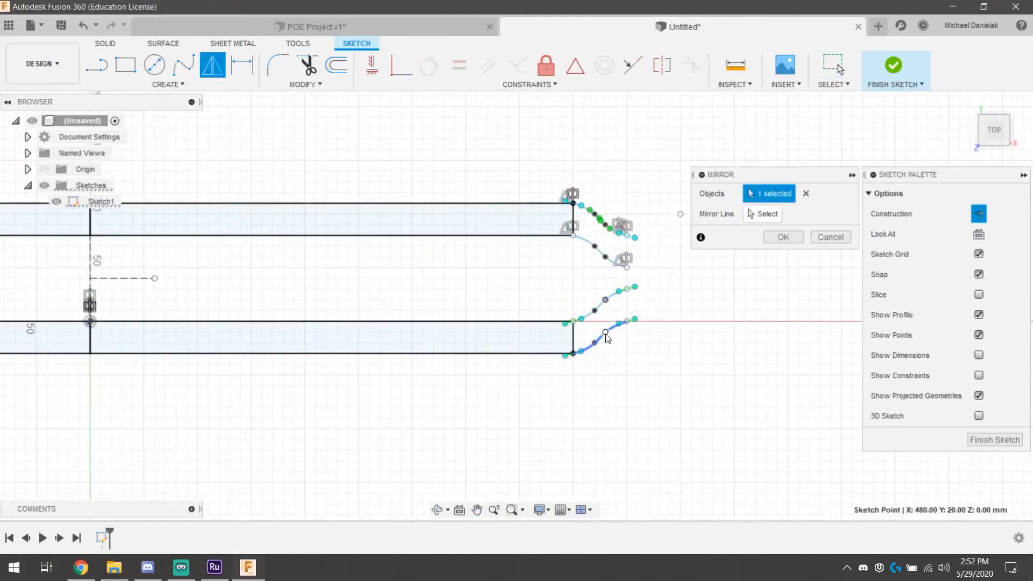
left_click(608, 330)
left_click(766, 214)
left_click(90, 263)
middle_click_drag(288, 269, 828, 253)
left_click(783, 237)
scroll(554, 299, "down", 1)
middle_click_drag(554, 299, 352, 294)
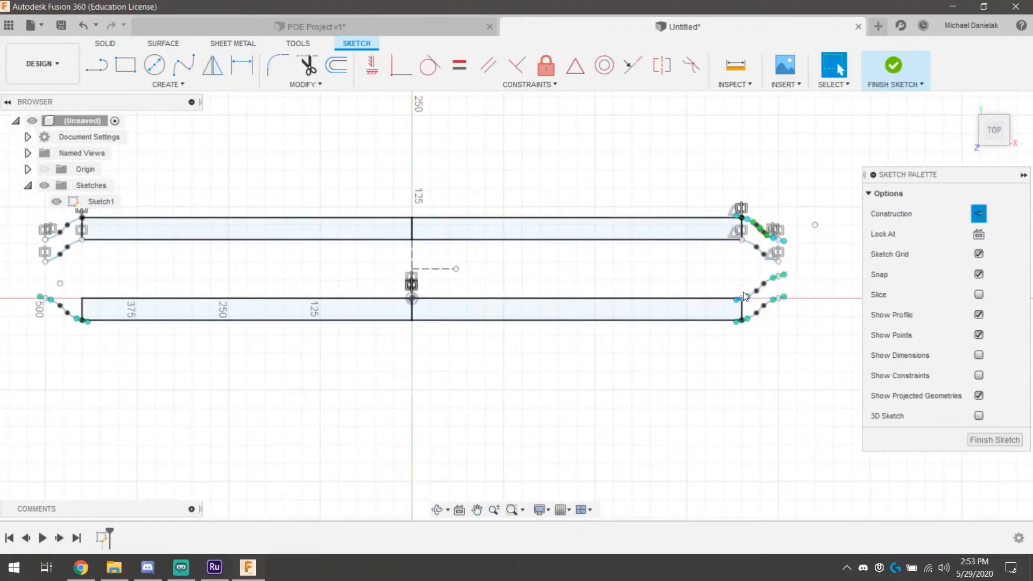
Mirror the lower rectangle's remaining upper end spline across the vertical construction line.
left_click(212, 65)
scroll(771, 282, "up", 6)
left_click(770, 278)
scroll(786, 215, "down", 4)
left_click(765, 214)
left_click(315, 264)
key("Return")
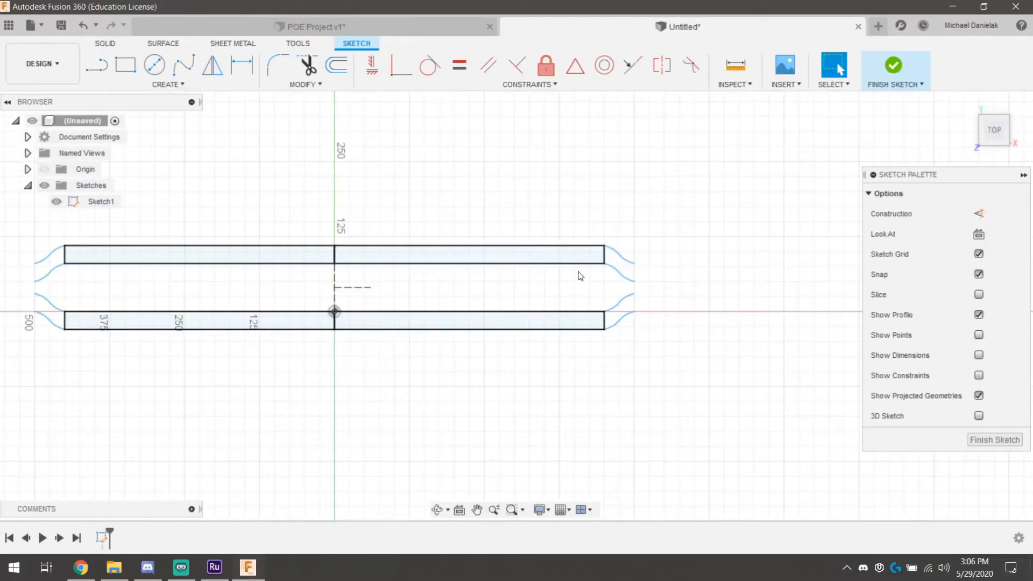
Check the POE Project reference, then draw an end bar 20 mm wide and 80 mm high from the uppermost spline's outer endpoint.
scroll(617, 269, "up", 3)
left_click(237, 25)
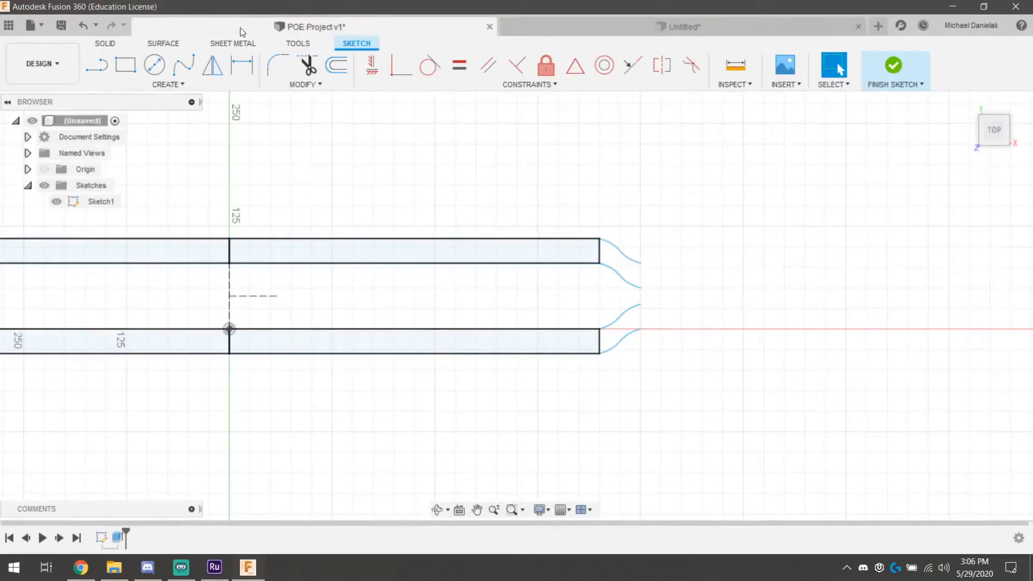
left_click(683, 26)
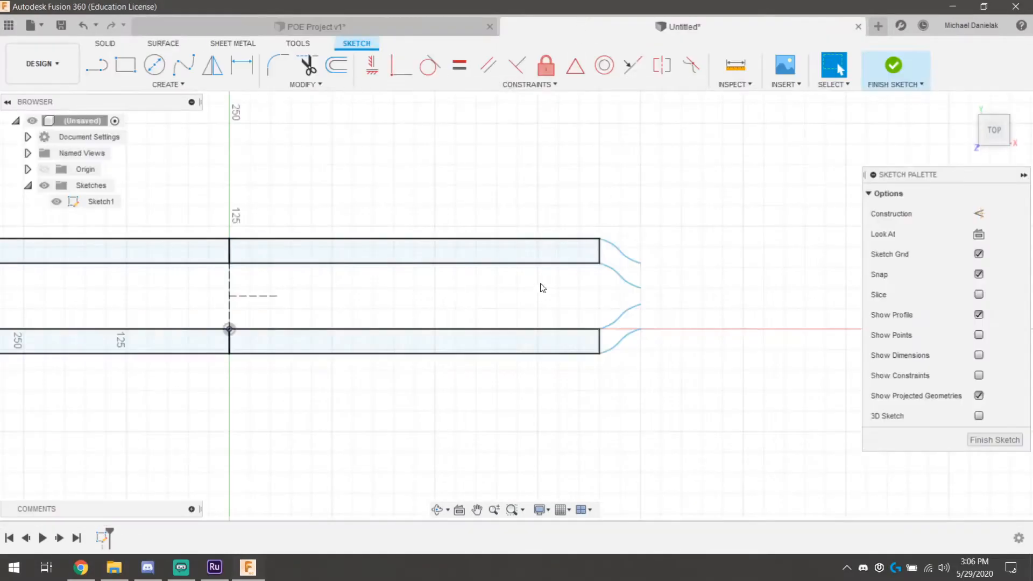
key("r")
left_click(640, 264)
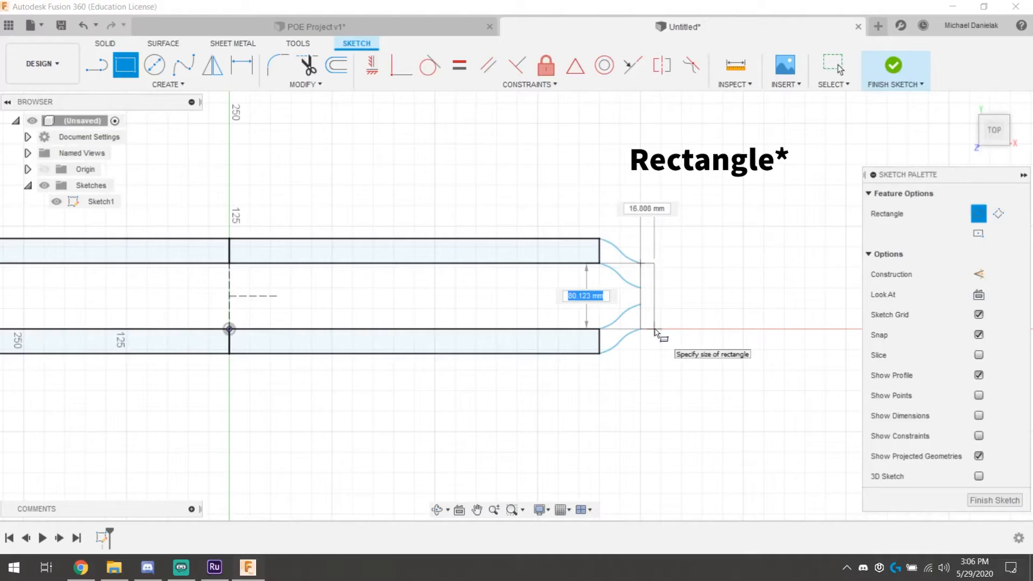
type("80")
key("Tab")
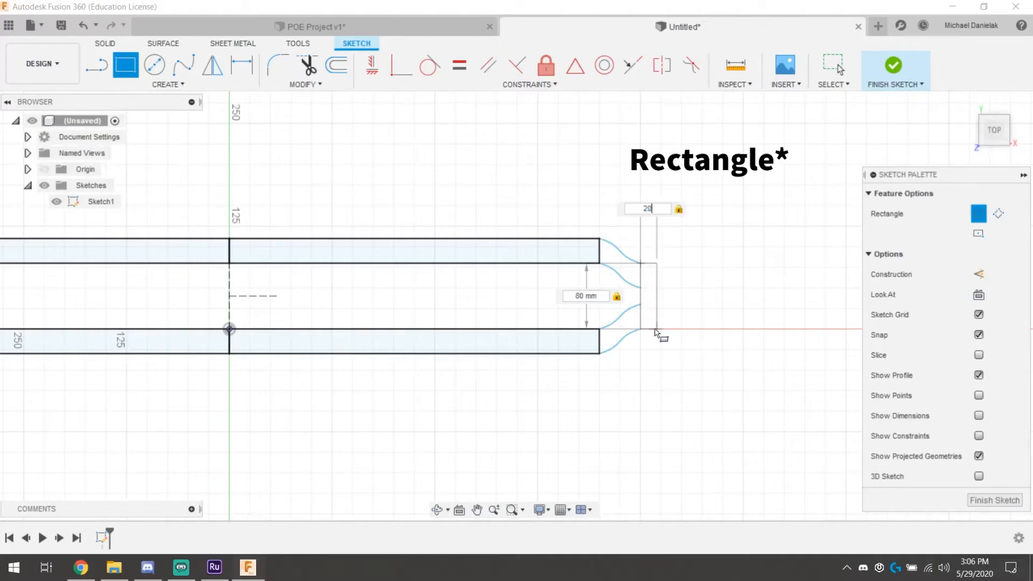
type("20")
key("Return")
Draw two long thin rail rectangles outward from the end bar, one flush with its upper edge and one with its lower edge.
left_click(204, 24)
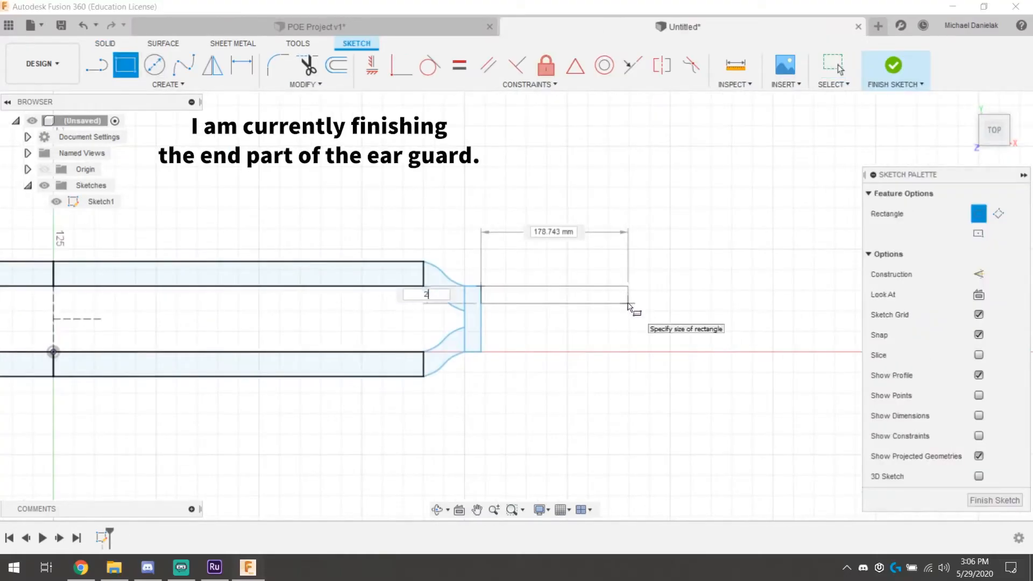
left_click(728, 302)
left_click(481, 351)
left_click(728, 335)
Between the rails, draw adjoining rectangles 40 mm high, starting at the end bar with widths of 50 mm and 40 mm.
left_click(481, 303)
type("40")
key("Tab")
type("50")
left_click(522, 302)
type("40")
key("Return")
key("r")
left_click(555, 303)
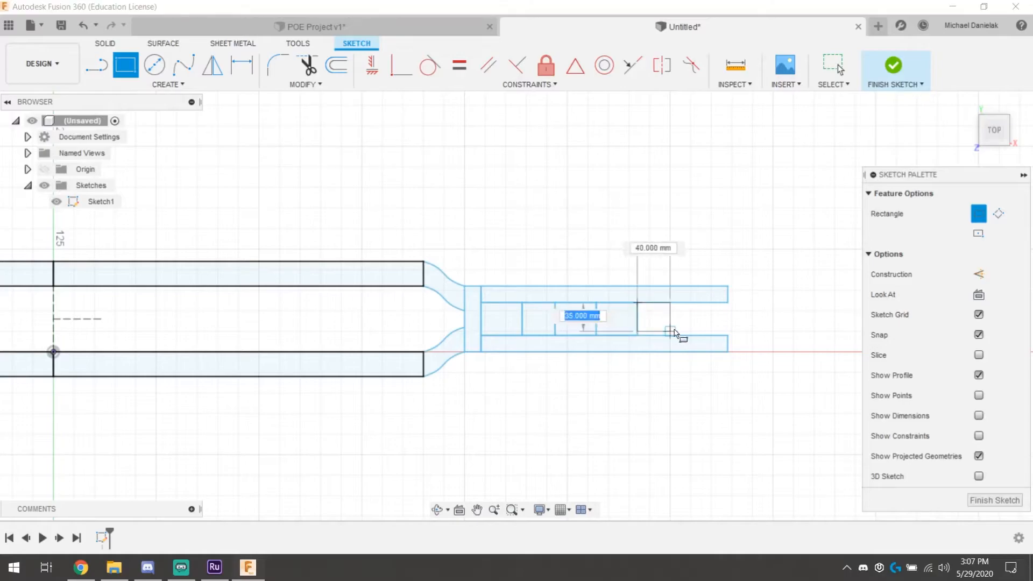
Continue the row between the rails toward their outer end with more 40 mm high rectangles, alternating 50 mm and 40 mm widths.
type("40")
key("Tab")
type("50")
key("Return")
left_click(711, 302)
type("40")
key("Return")
Set the lengths of the upper and lower rails to 320 mm.
left_click(615, 232)
type("320")
key("Return")
double_click(606, 406)
type("320")
key("Return")
Draw two 40 mm squares on the upper rail's outside edge, one at its outer end and one above the next crossbar.
left_click(128, 66)
left_click(744, 286)
type("40")
key("Return")
left_click(125, 66)
left_click(670, 286)
type("40")
key("Tab")
type("40")
key("Return")
Draw two matching 40 mm squares on the lower rail's outside edge, directly below the two upper squares.
left_click(126, 65)
left_click(670, 352)
type("40")
key("Tab")
type("40")
key("Return")
left_click(125, 66)
left_click(744, 351)
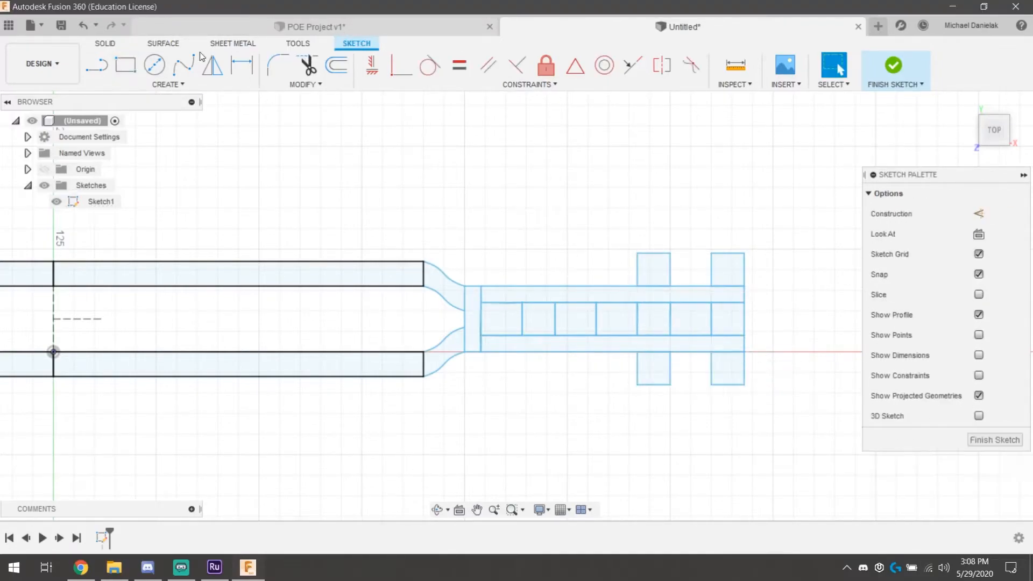
key("Return")
Add two more equal squares to the outside of each rail, closer to the end bar.
left_click(612, 286)
left_click(579, 252)
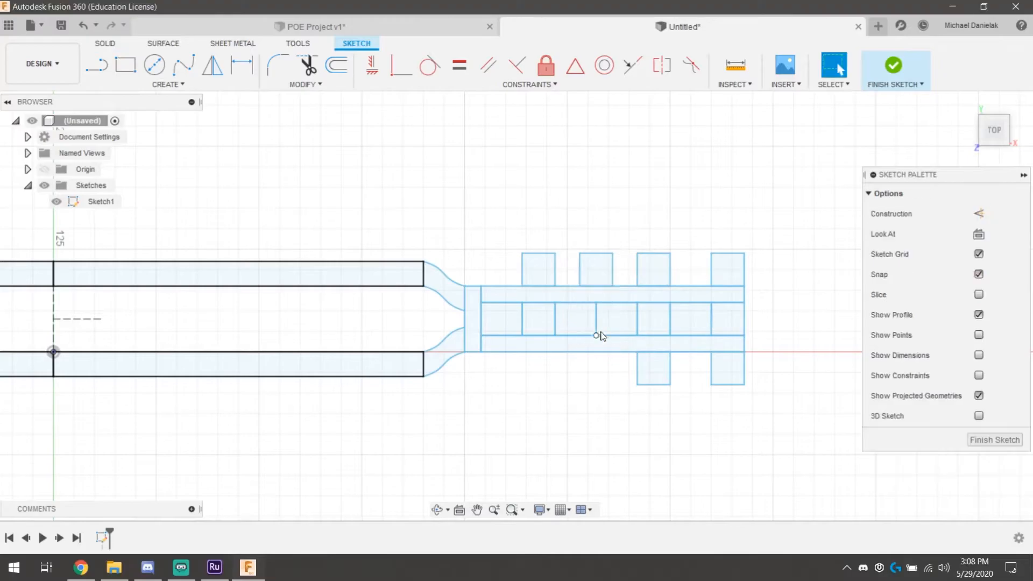
left_click(612, 352)
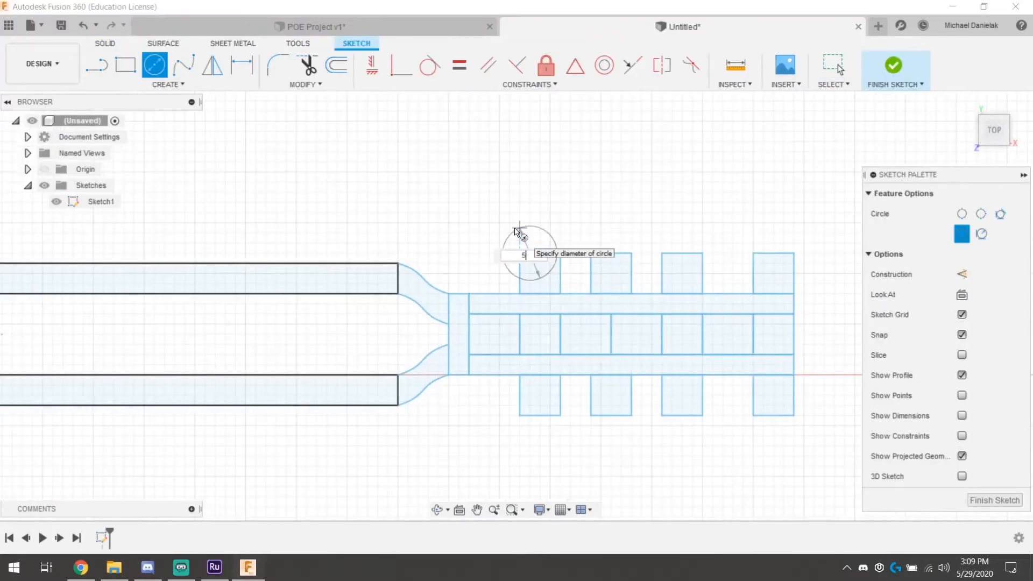
Draw a 50 mm circle on the outer edge of each upper square and mirror the four circles across the horizontal construction line.
left_click(523, 229)
left_click(601, 253)
left_click(626, 253)
left_click(672, 253)
type("50")
key("Return")
left_click(763, 252)
type("50")
key("Return")
left_click(529, 228)
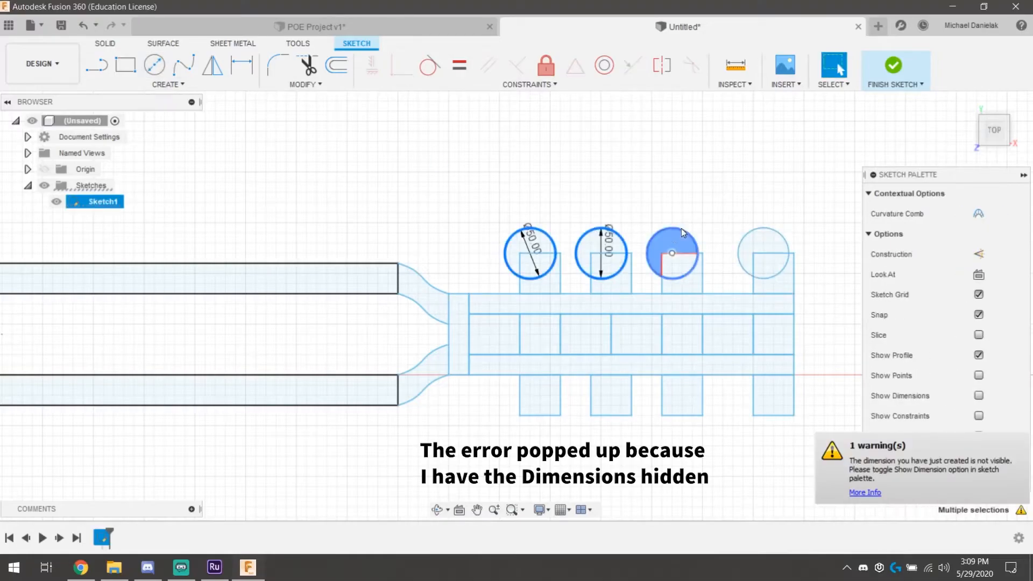
left_click(212, 65)
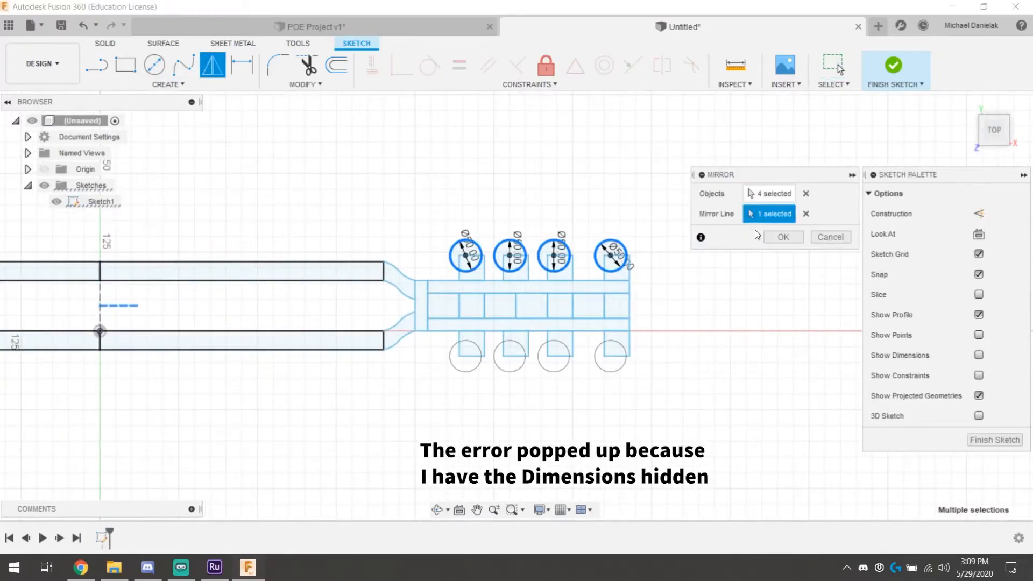
Mirror the complete toothed end section across the vertical construction line and finish the sketch.
scroll(484, 269, "down", 5)
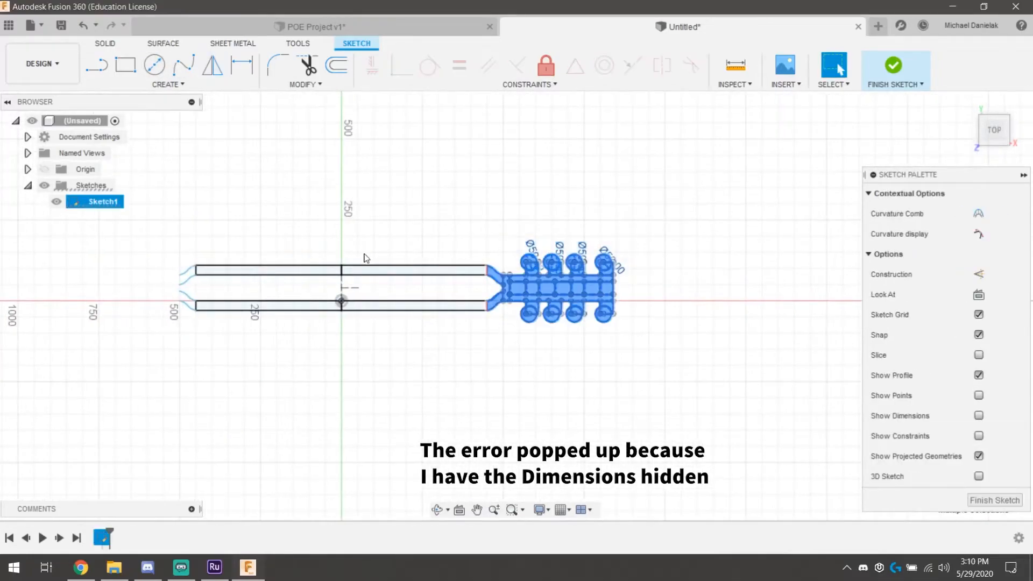
left_click(762, 214)
left_click(277, 257)
left_click(783, 237)
scroll(297, 208, "down", 1)
middle_click_drag(298, 209, 462, 227)
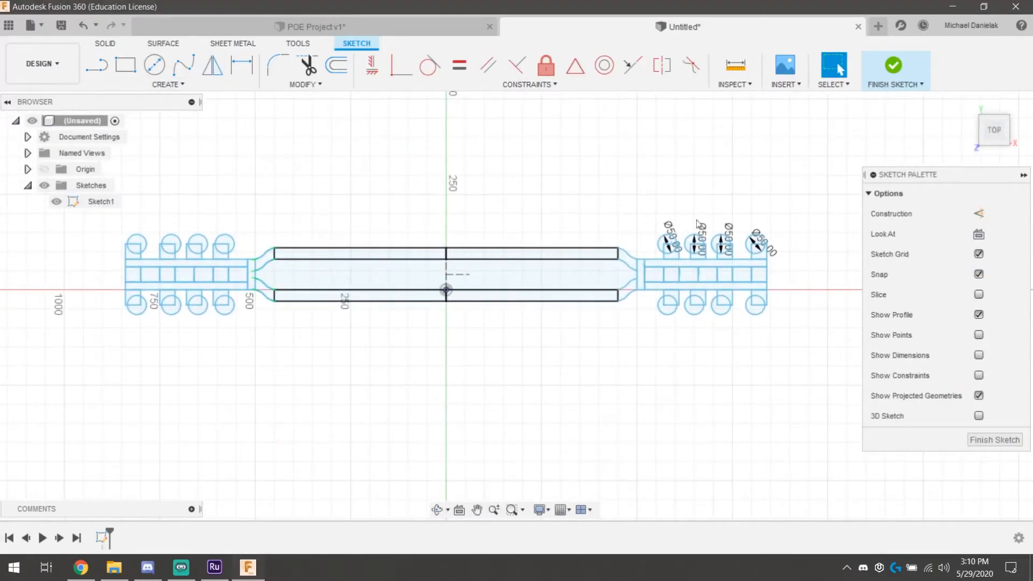
left_click(892, 66)
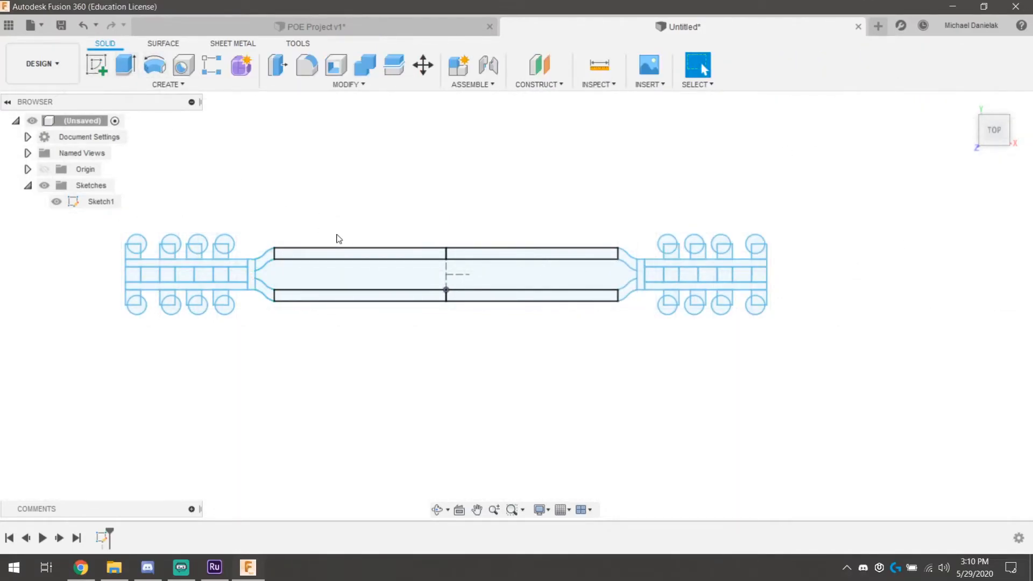
Start a new-body extrusion with the rails, crossbars and rounded hooks of the first toothed end, leaving the gaps between them unselected.
mouse_move(342, 222)
middle_mouse_down("shift")
mouse_move(339, 90)
mouse_move(346, 219)
middle_mouse_up("shift")
left_click(349, 25)
middle_click_drag(495, 196, 417, 199, "shift")
left_click(571, 27)
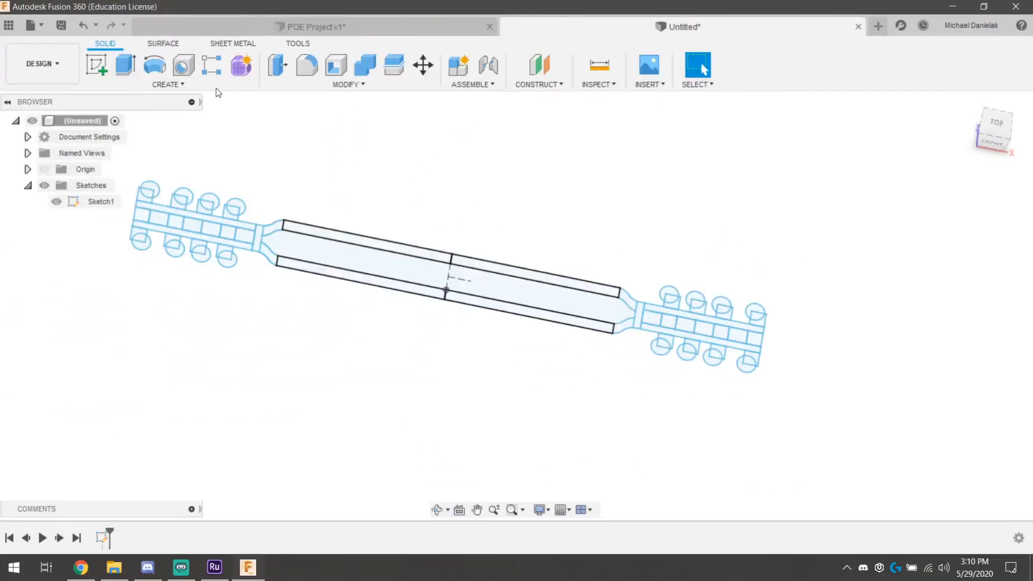
left_click(126, 64)
scroll(221, 204, "up", 5)
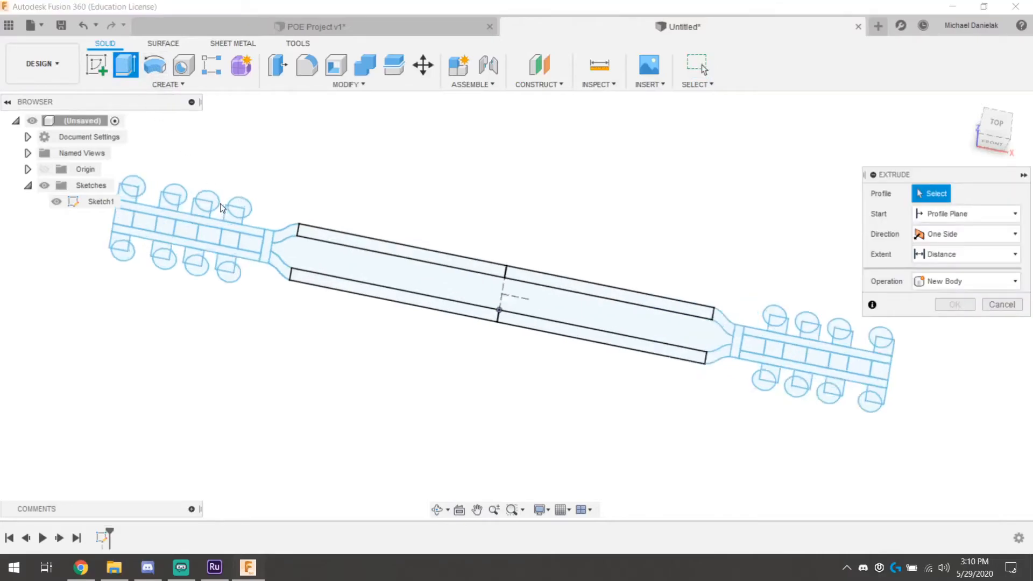
scroll(215, 201, "down", 1)
middle_click_drag(235, 201, 359, 207)
scroll(242, 188, "up", 1)
left_click(220, 191)
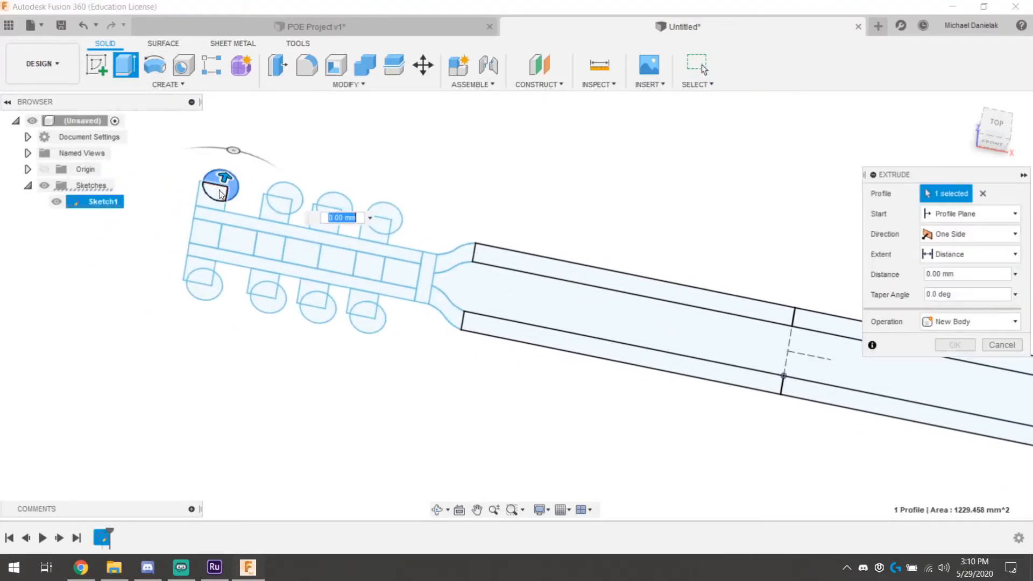
left_click(213, 203)
left_click(209, 216)
left_click(204, 233)
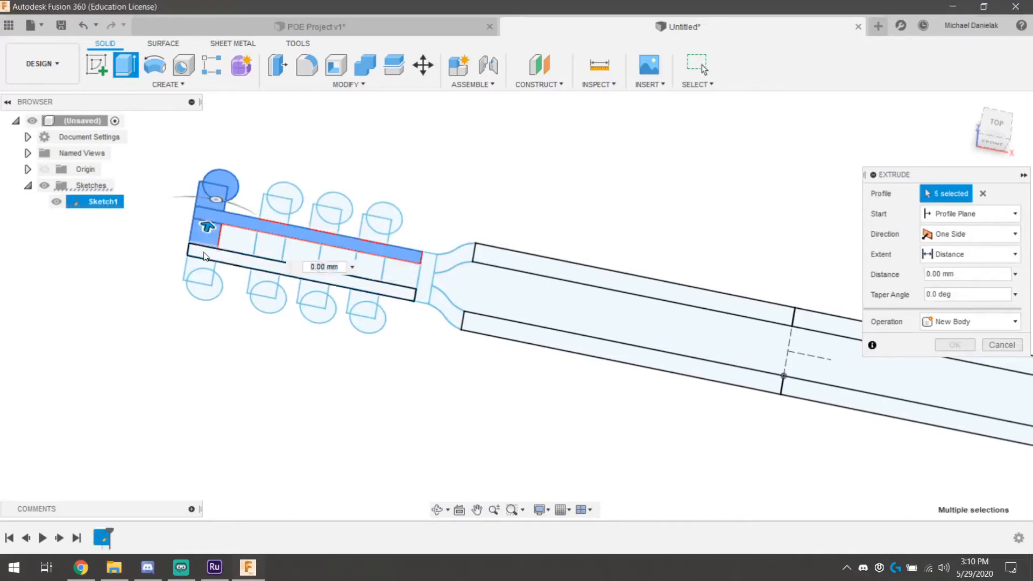
left_click(200, 252)
left_click(195, 268)
left_click(197, 283)
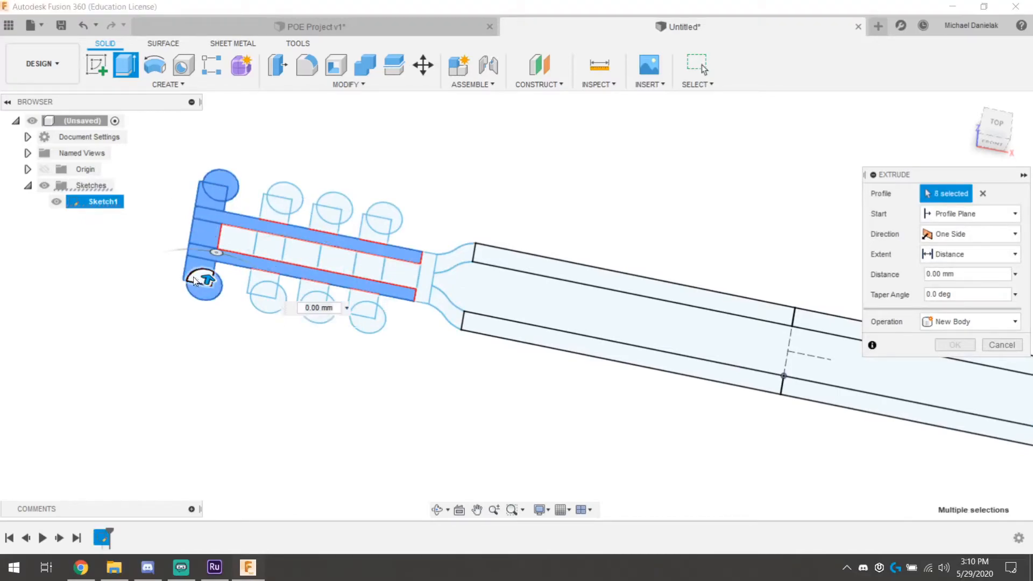
left_click(289, 226)
left_click(276, 208)
left_click(316, 298)
left_click(337, 261)
left_click(376, 230)
left_click(364, 309)
Add the middle strap and the opposite toothed end to the extrusion profiles and extrude everything 10 mm.
middle_click_drag(861, 376, 378, 319)
left_click(636, 340)
left_click(631, 328)
middle_click_drag(631, 328, 417, 285, "shift")
left_click(456, 282)
left_click(503, 283)
left_click(568, 333)
left_click(500, 379)
left_click(454, 375)
left_click(506, 325)
middle_click_drag(561, 293, 548, 212, "shift")
mouse_move(506, 219)
left_mouse_down()
mouse_move(523, 223)
mouse_move(506, 219)
left_mouse_up()
left_click_drag(956, 274, 897, 292)
type("10")
key("Return")
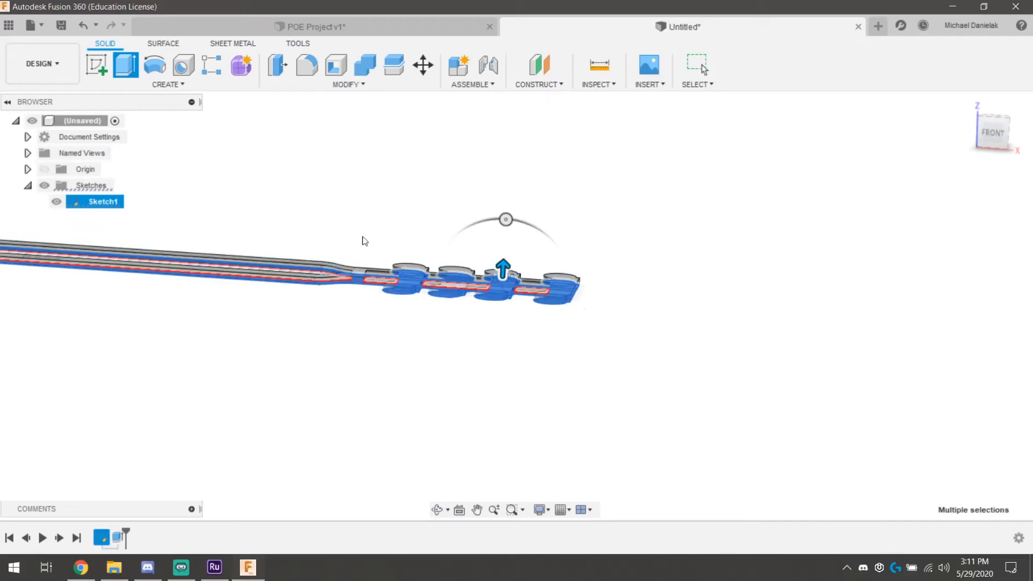
Save the design under the name POE Project Tutorial.
middle_click_drag(359, 208, 740, 202)
middle_click_drag(434, 182, 425, 259, "shift")
scroll(424, 258, "down", 4)
middle_click_drag(414, 166, 607, 148)
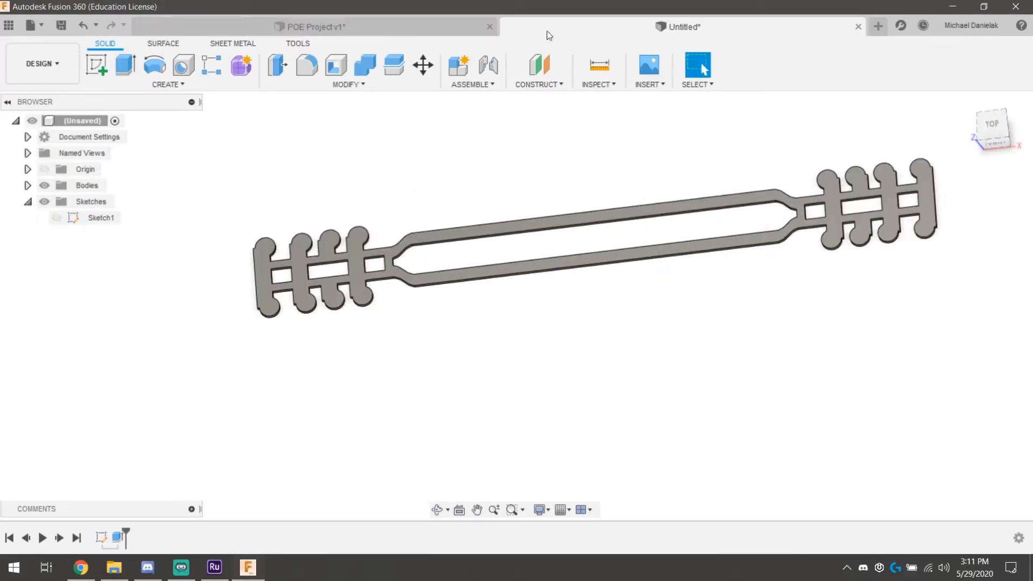
left_click(60, 26)
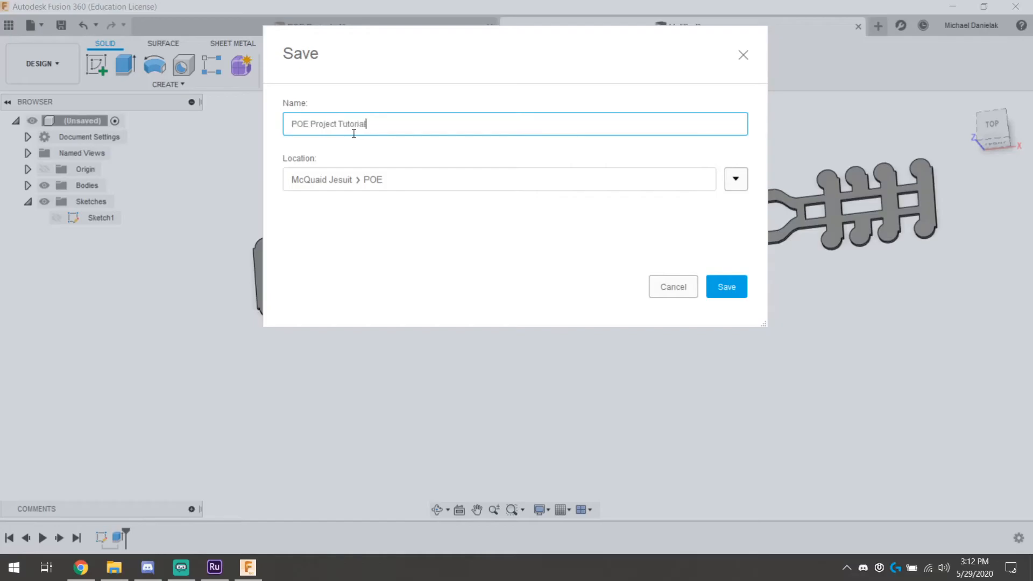
key("Return")
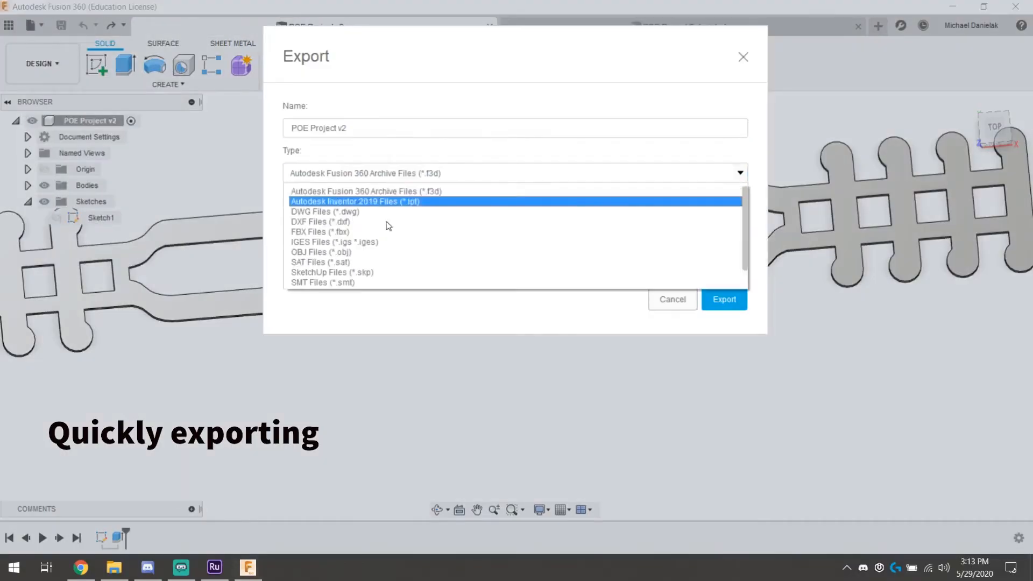
Export the POE Project v2 design as an STL file.
scroll(363, 276, "down", 2)
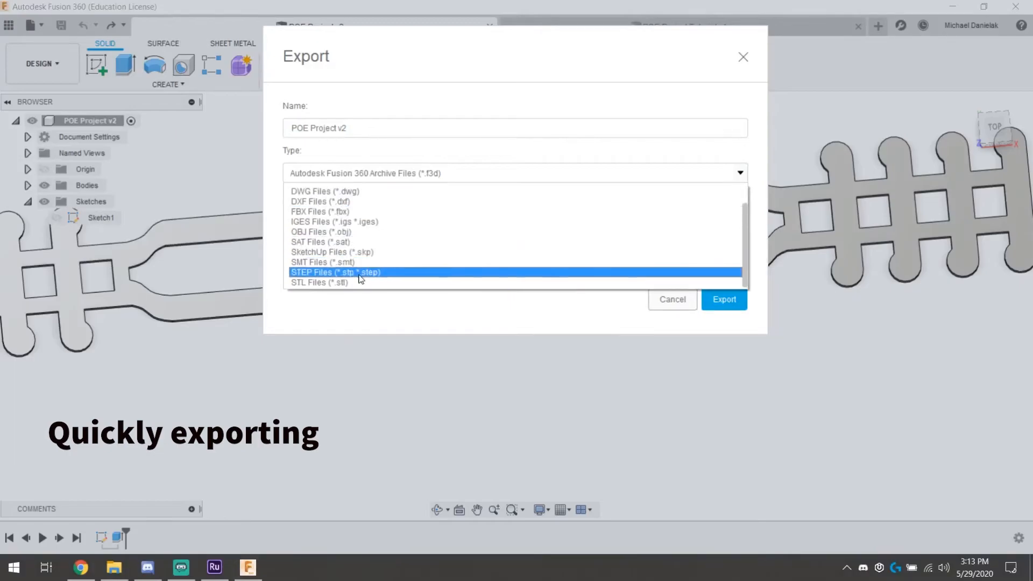
left_click(362, 281)
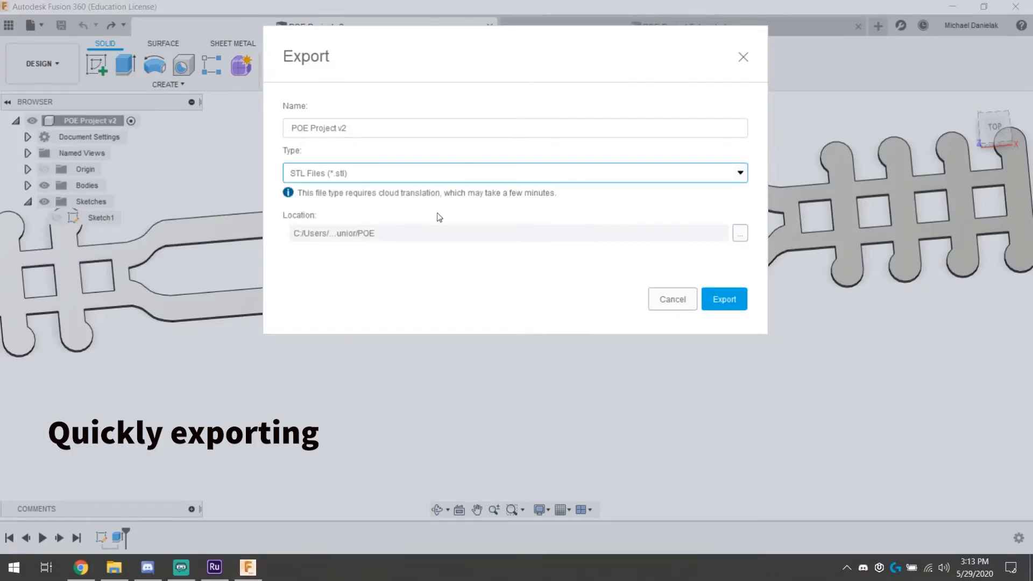
left_click(720, 299)
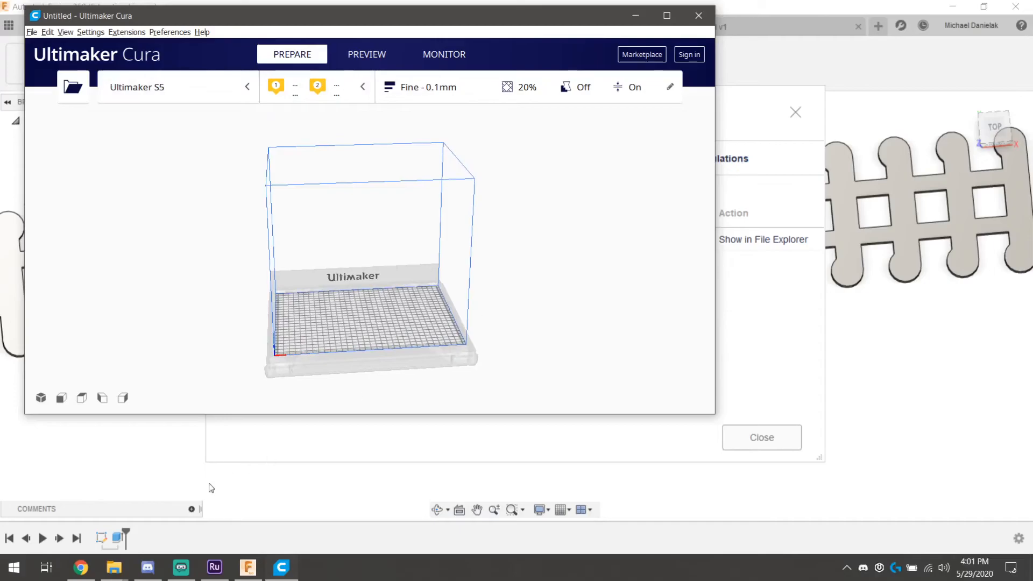
Load the POE Project v2 STL file from the POE folder into Ultimaker Cura and put the file browser away.
left_click(205, 514)
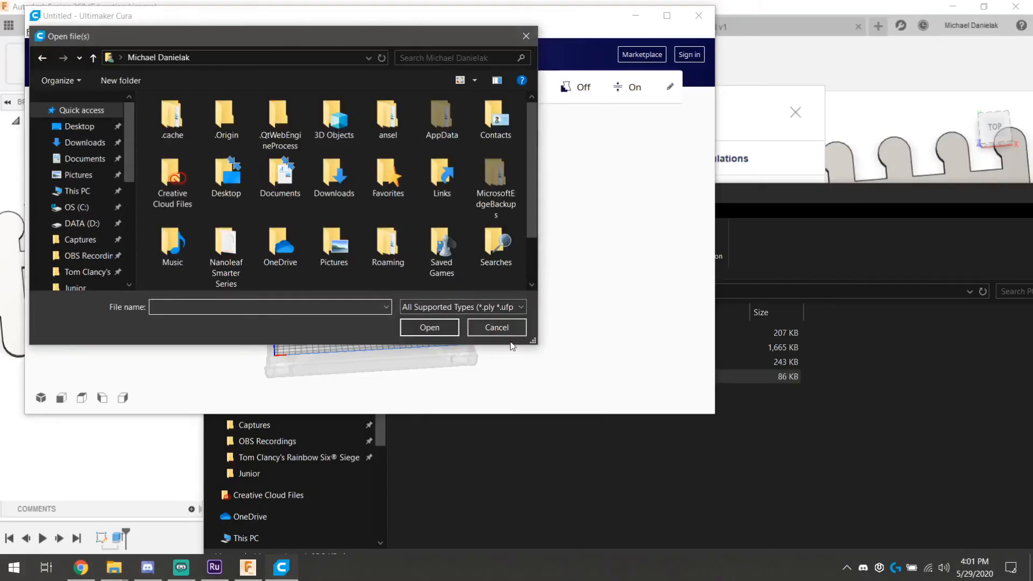
key("Escape")
left_click(814, 407)
left_click_drag(742, 373, 315, 177)
left_click_drag(998, 198, 754, 217)
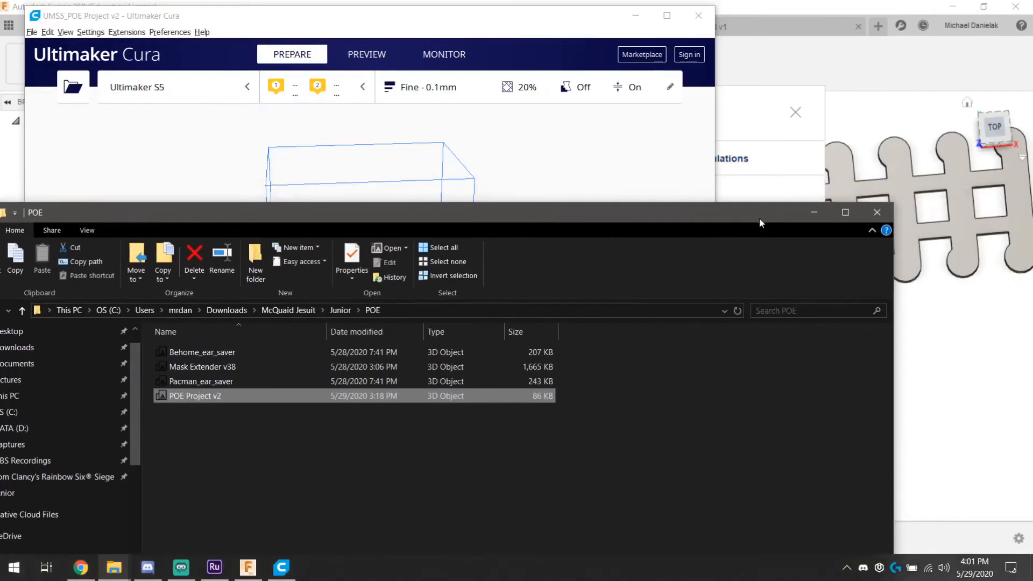
left_click(821, 214)
Select the imported strap and move it along the X axis to about 10.3 mm.
scroll(199, 214, "down", 5)
left_click(355, 278)
left_click_drag(500, 281, 442, 282)
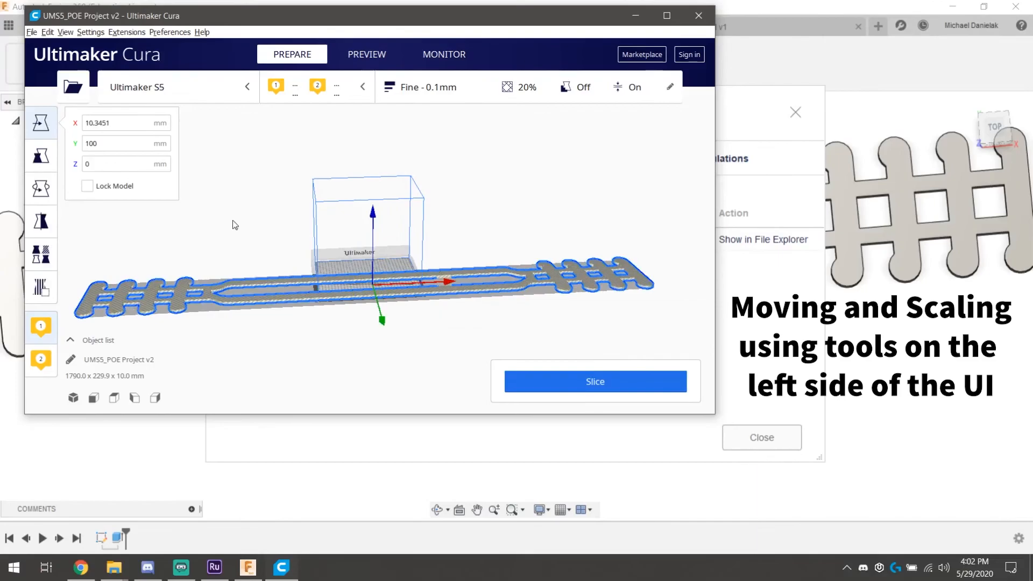
Try uniform scaling of the strap with X sizes of 100 mm and 500 mm and a freehand resize.
left_click(40, 156)
type("100")
key("Return")
scroll(323, 226, "up", 5)
double_click(91, 157)
type("500")
key("Return")
left_click_drag(449, 328, 471, 323)
Scale the strap uniformly to an X size of 300 mm.
double_click(99, 156)
type("300")
key("Return")
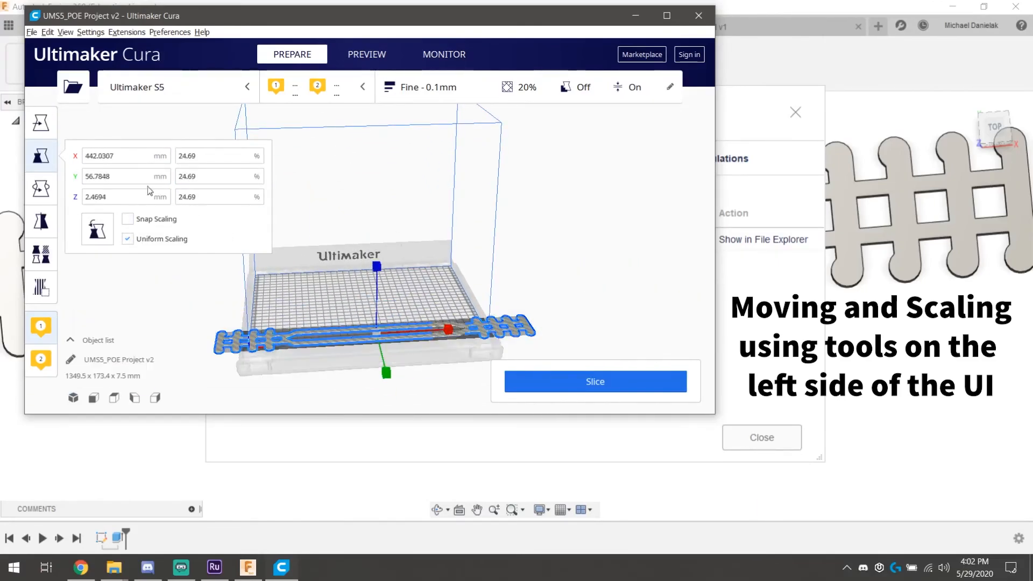
Move the strap along the Y axis onto the build plate at about -4.4 mm and try to slice it.
left_click(41, 124)
left_click_drag(386, 372, 377, 339)
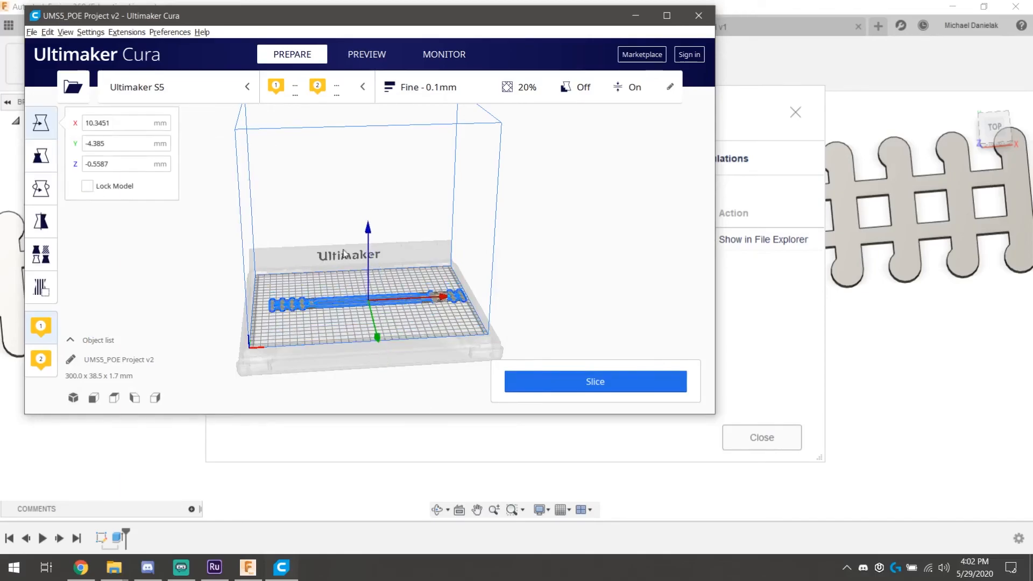
left_click(581, 378)
left_click(479, 339)
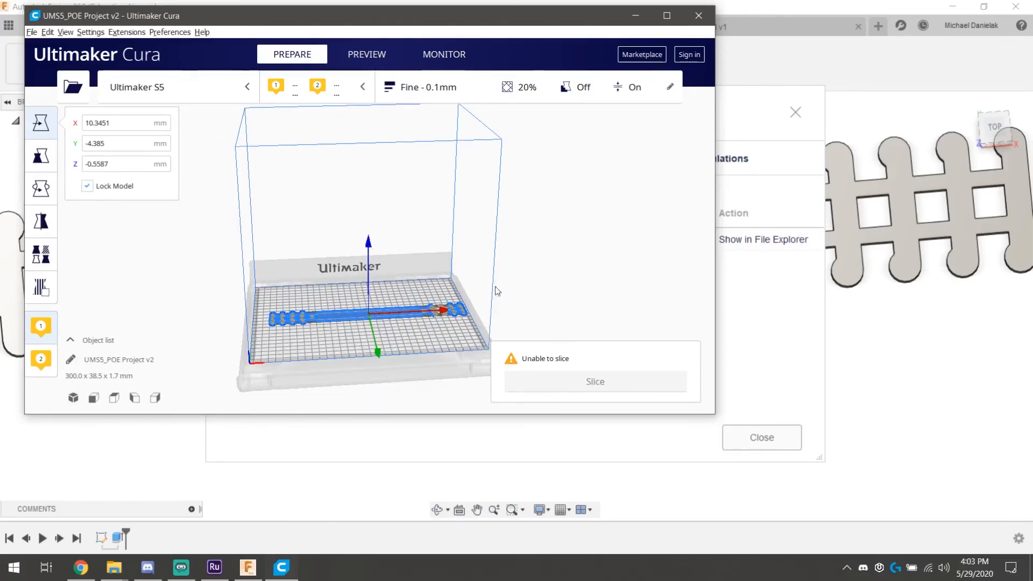
Shift the strap along the X axis to about -4 mm, centring it on the build plate.
left_click(508, 290)
right_click_drag(508, 290, 423, 350)
left_click(423, 349)
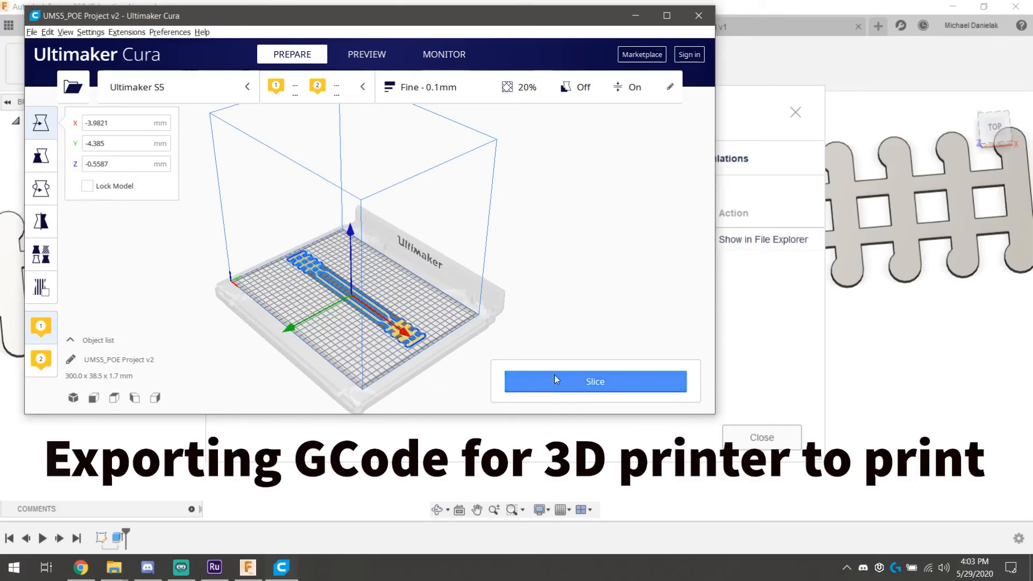
Slice the strap and save it as UMS5_POE Project v2 in Ultimaker Format Package format in the CURA folder.
left_click(595, 381)
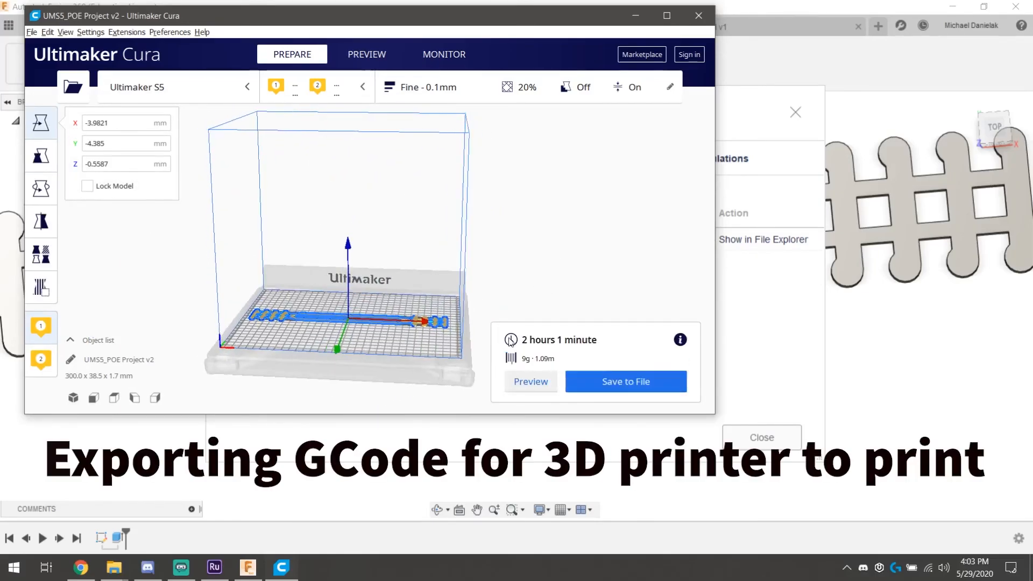
left_click(622, 382)
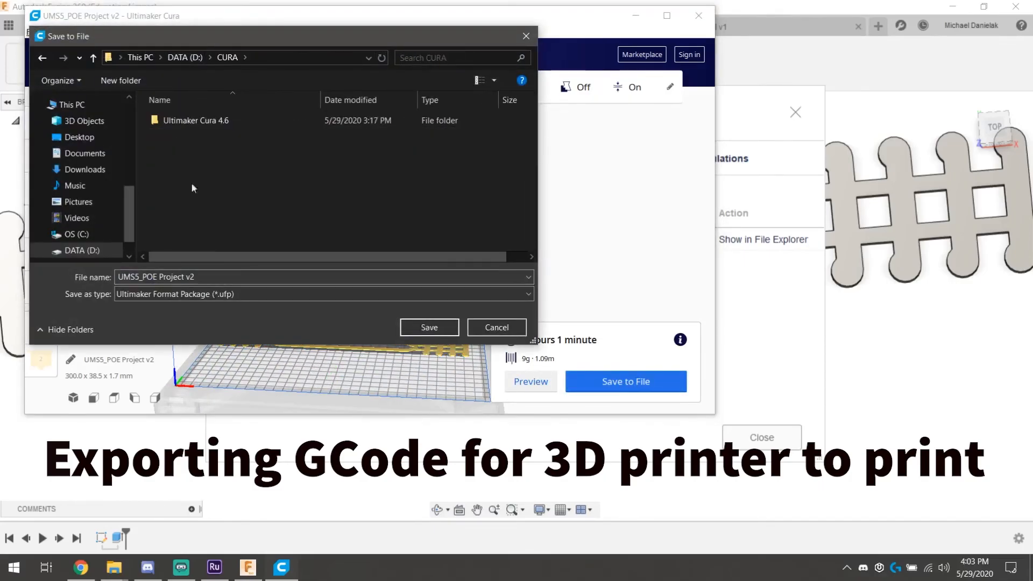
left_click(430, 327)
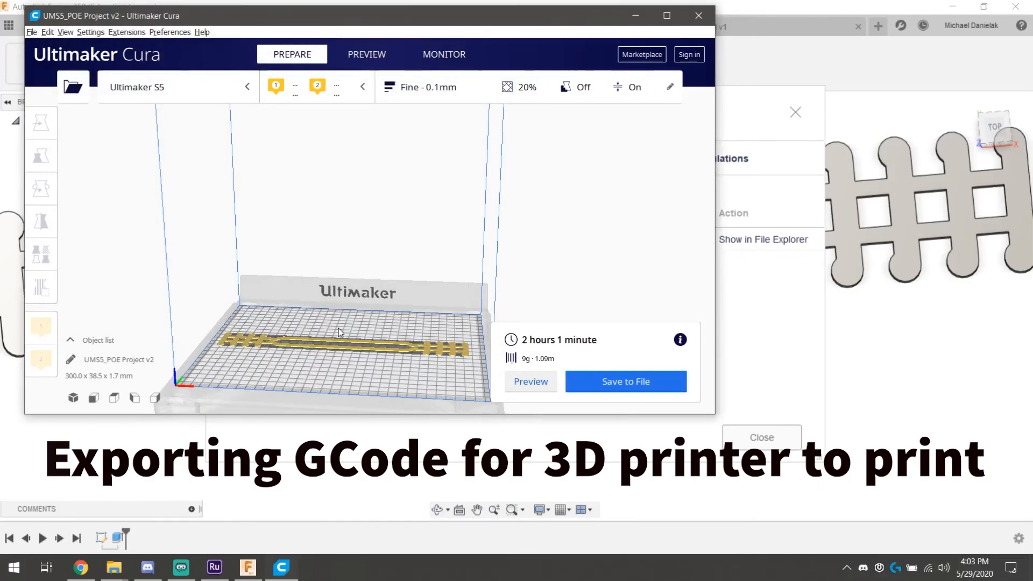
left_click(479, 352)
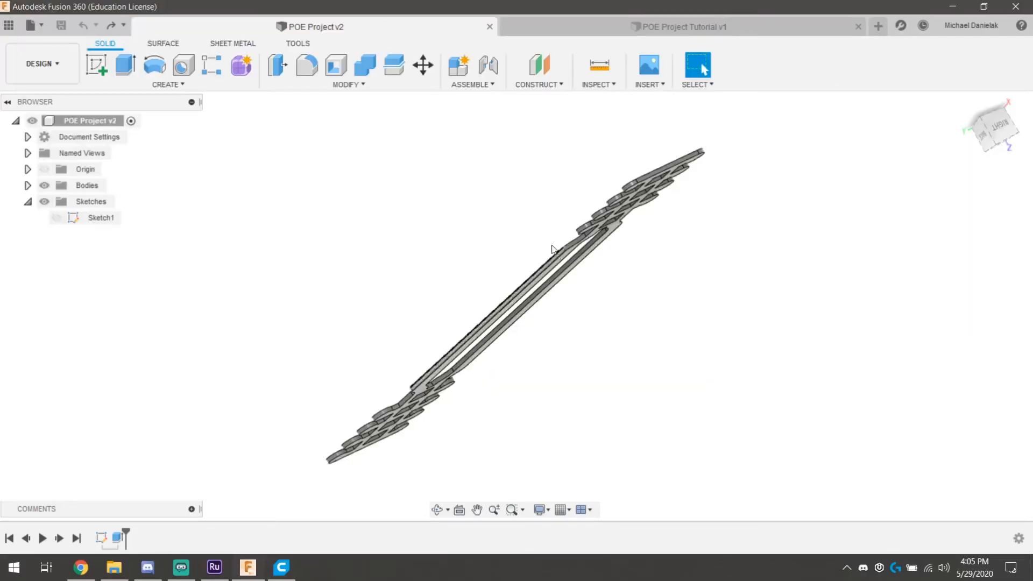
middle_click_drag(553, 249, 558, 360, "shift")
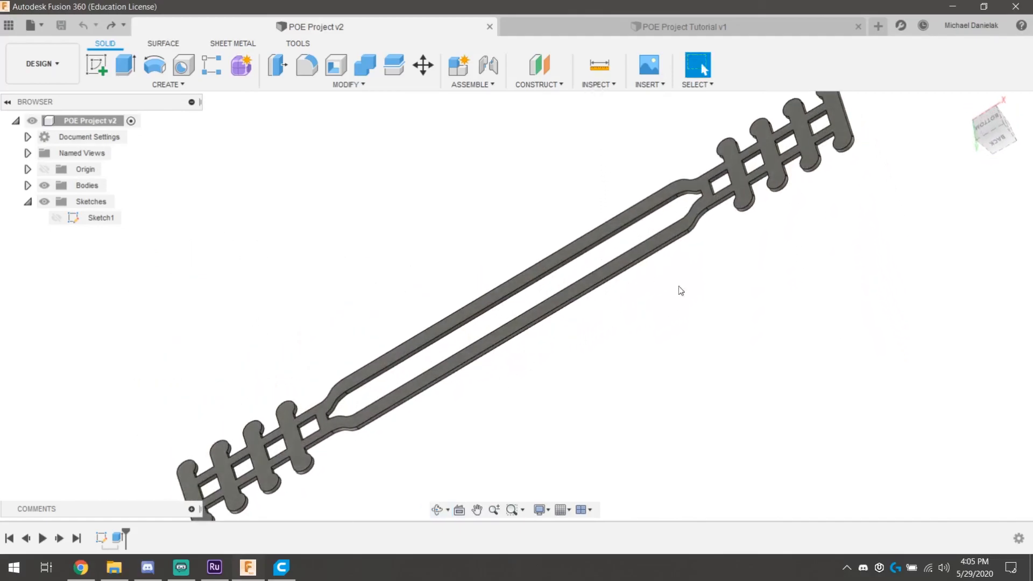
left_click(968, 102)
mouse_move(566, 305)
middle_mouse_down("shift")
mouse_move(598, 316)
mouse_move(573, 306)
mouse_move(578, 296)
middle_mouse_up("shift")
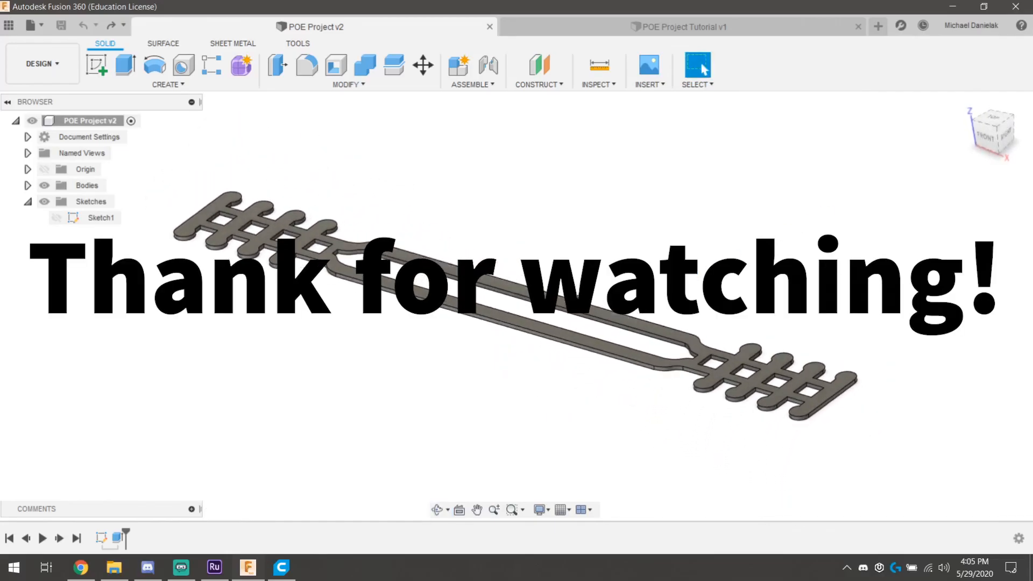